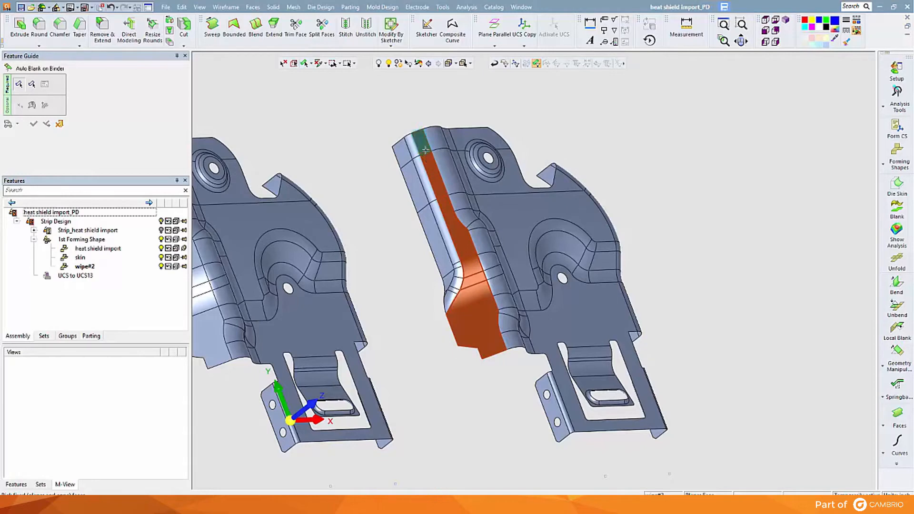
# Step: Flatten the outer flange faces of wipe#2 onto the adjacent binder faces with Auto Blank on Binder, using HSLA 350 and thickness 0.074
pyautogui.click(424, 151)
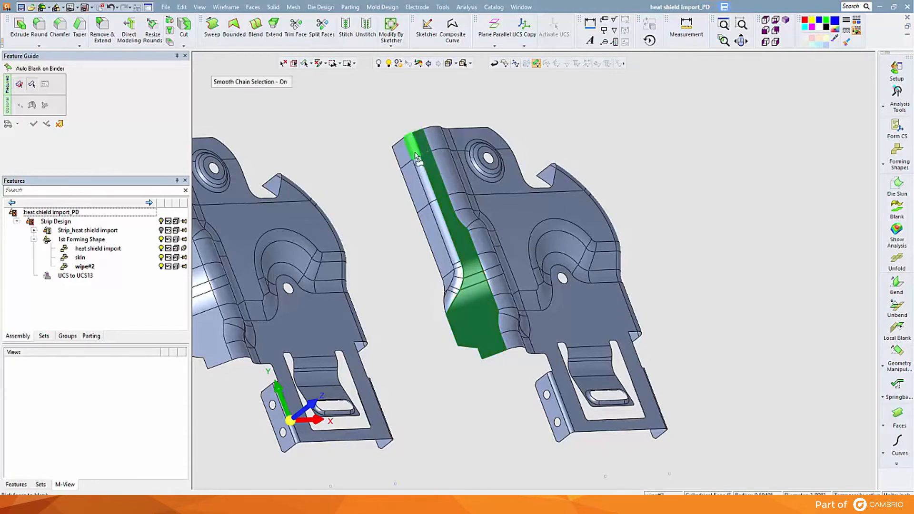
pyautogui.click(417, 157)
pyautogui.moveTo(379, 234); pyautogui.dragTo(482, 243, button='middle')
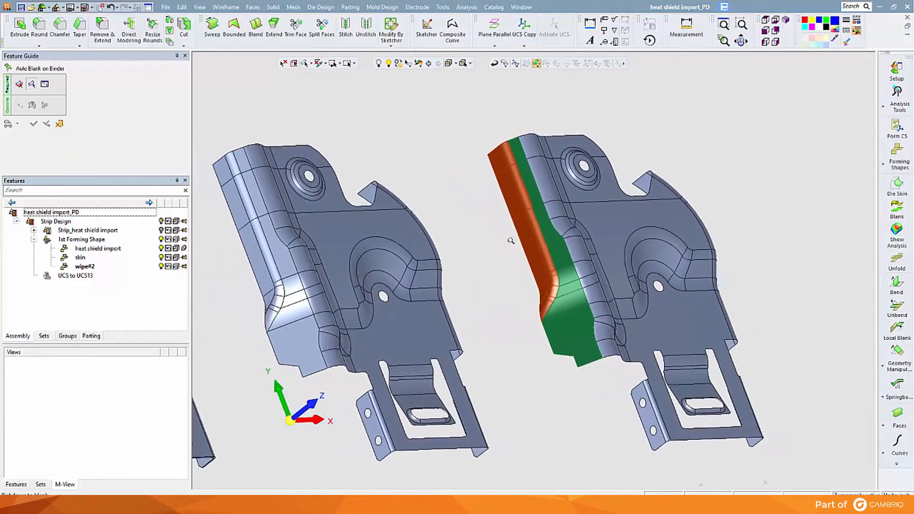
pyautogui.keyDown('ctrl'); pyautogui.moveTo(509, 238); pyautogui.dragTo(516, 198, button='right'); pyautogui.keyUp('ctrl')
pyautogui.middleClick(461, 181)
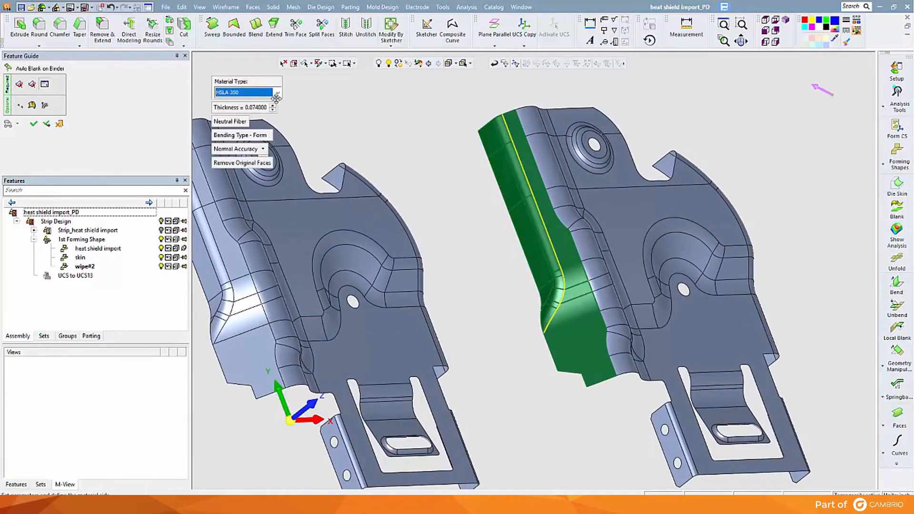
pyautogui.click(33, 125)
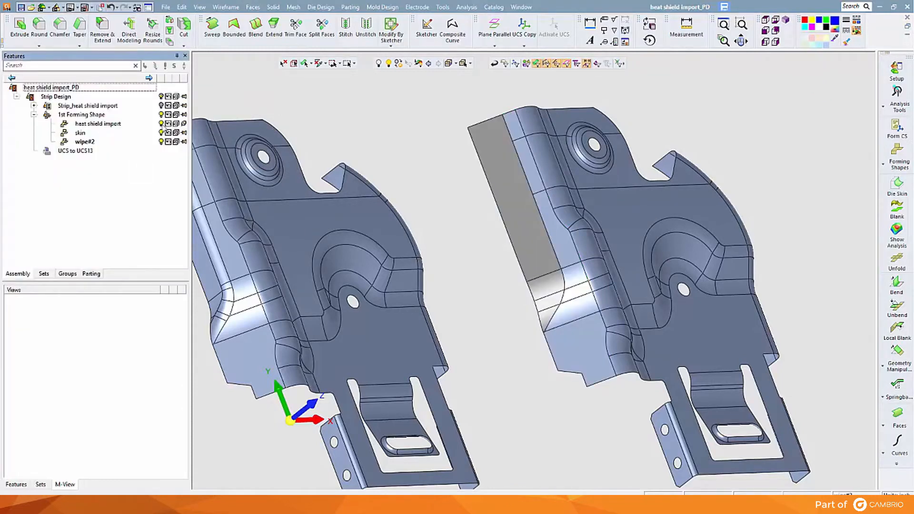
# Step: Hide the heat shield import and skin parts so that only wipe#2 is displayed
pyautogui.click(163, 124)
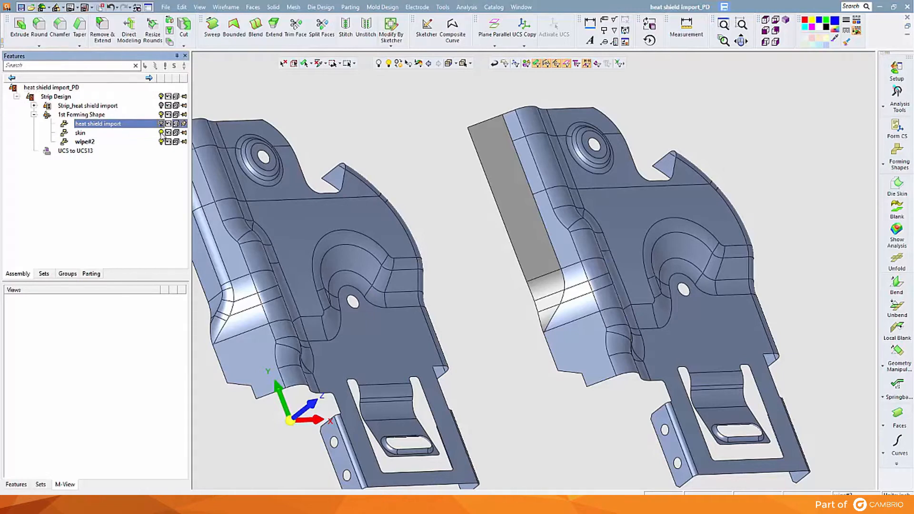
pyautogui.click(161, 134)
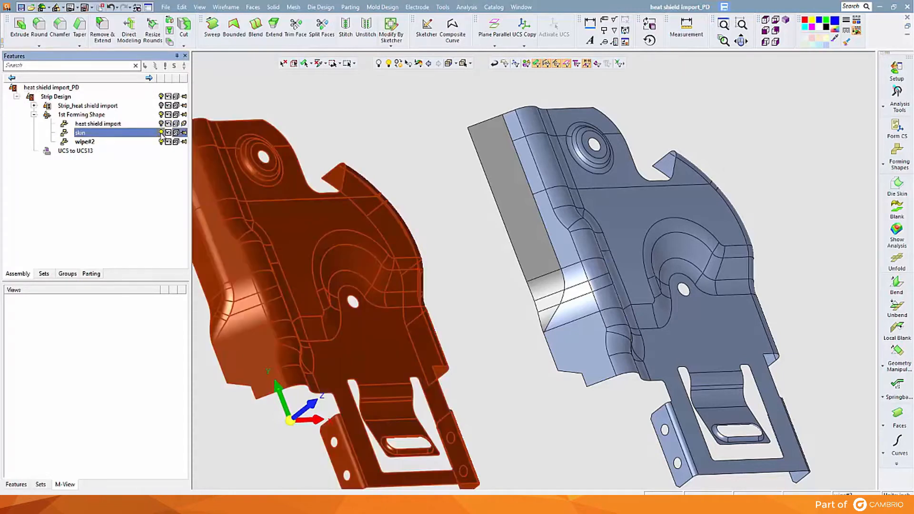
pyautogui.click(161, 133)
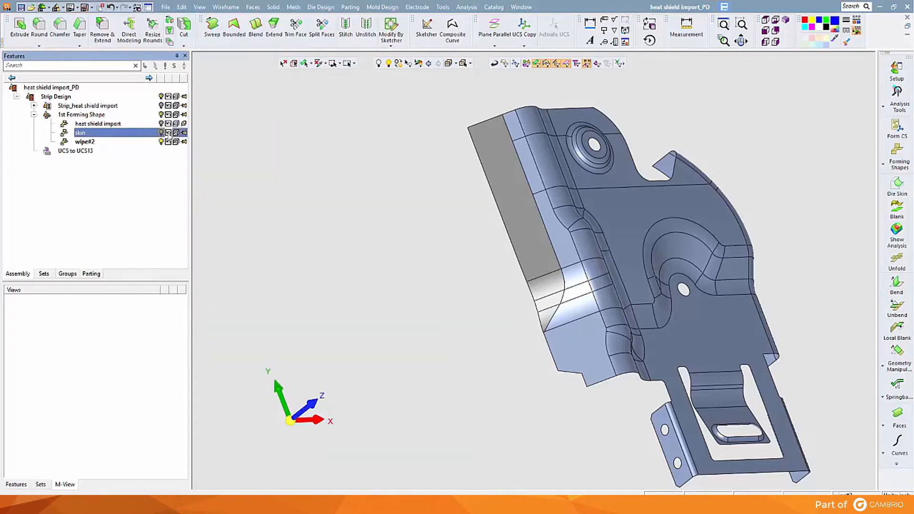
# Step: Add a forming part named flange#1 as a copy of wipe#2, in inches with a forming progression of 15
pyautogui.click(765, 20)
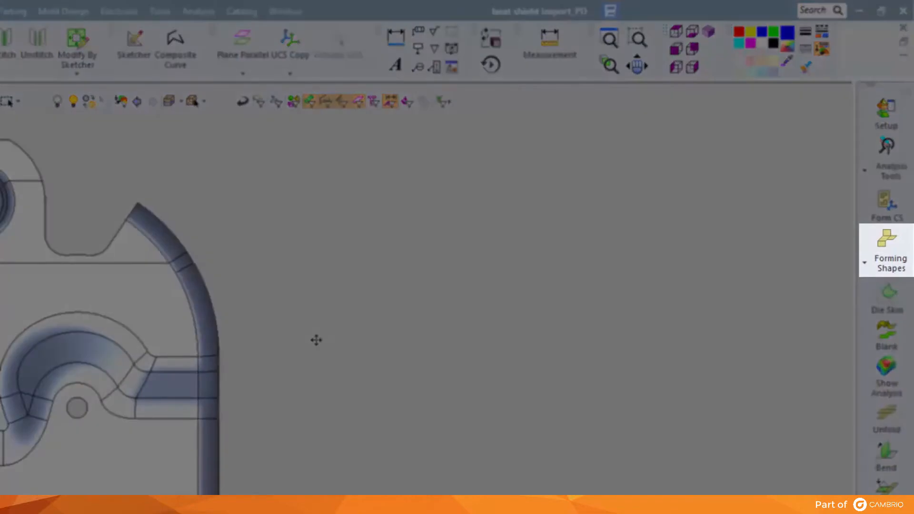
pyautogui.click(878, 249)
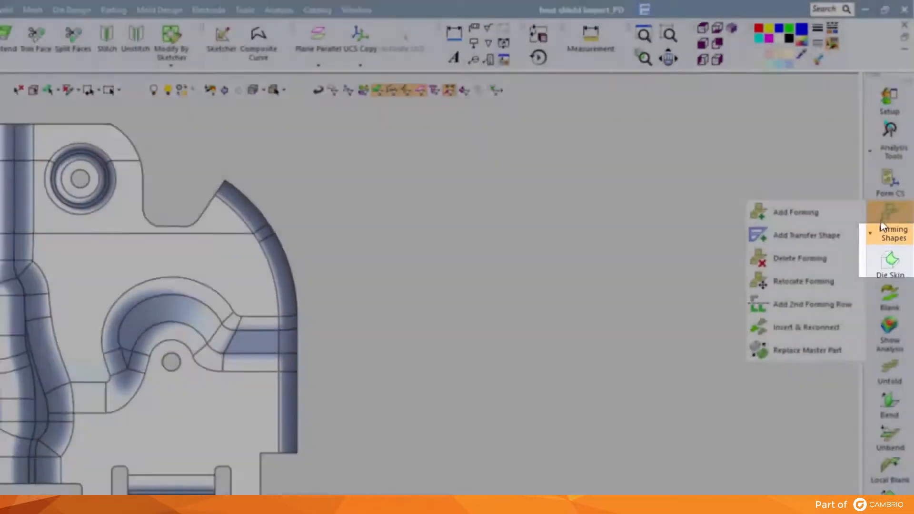
pyautogui.click(795, 212)
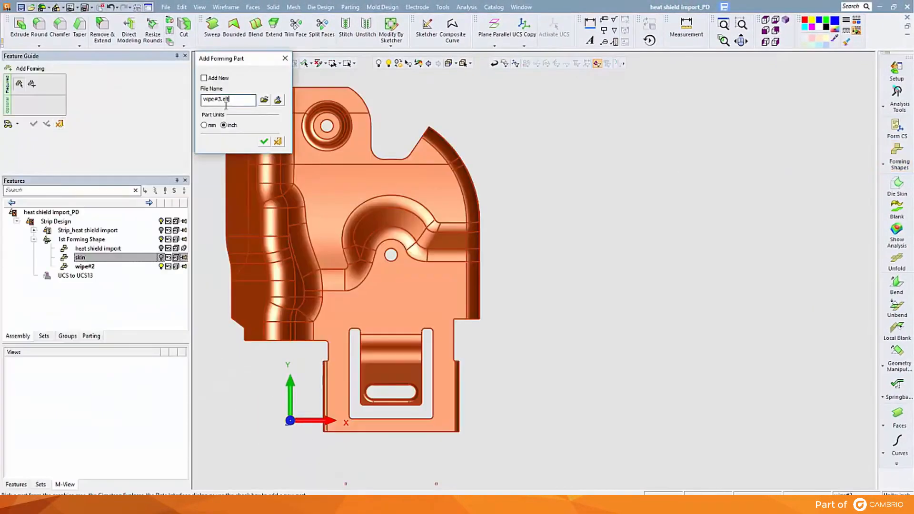
pyautogui.write('flange')
pyautogui.press('Return')
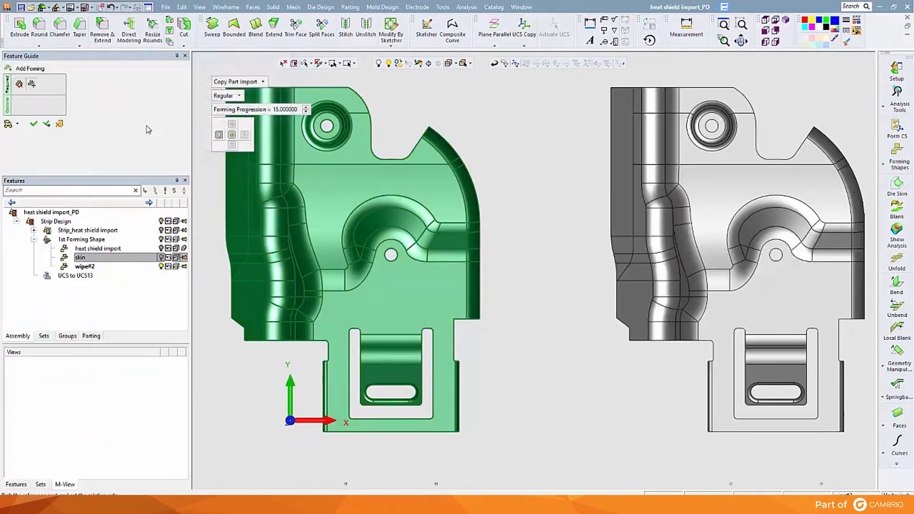
pyautogui.click(34, 125)
# Step: Hide wipe#2 and display the feature list of flange#1
pyautogui.click(161, 142)
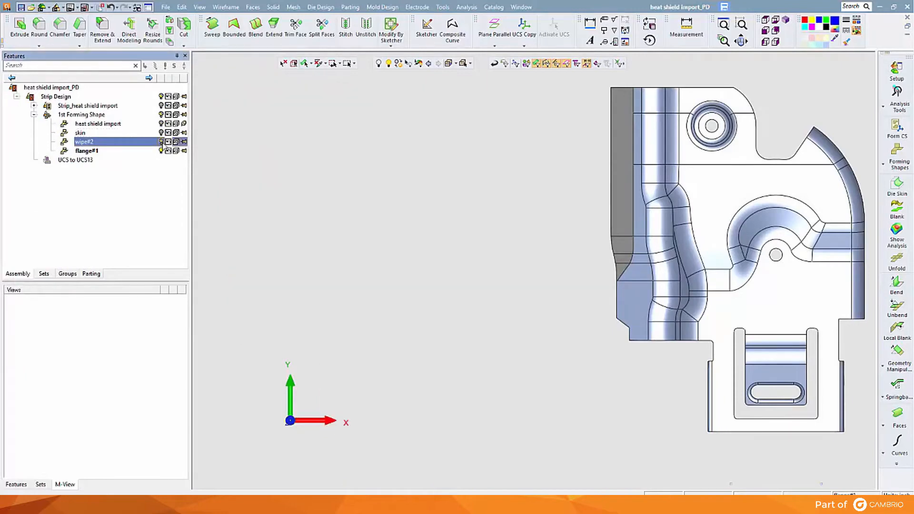
pyautogui.moveTo(528, 195); pyautogui.dragTo(338, 185, button='middle')
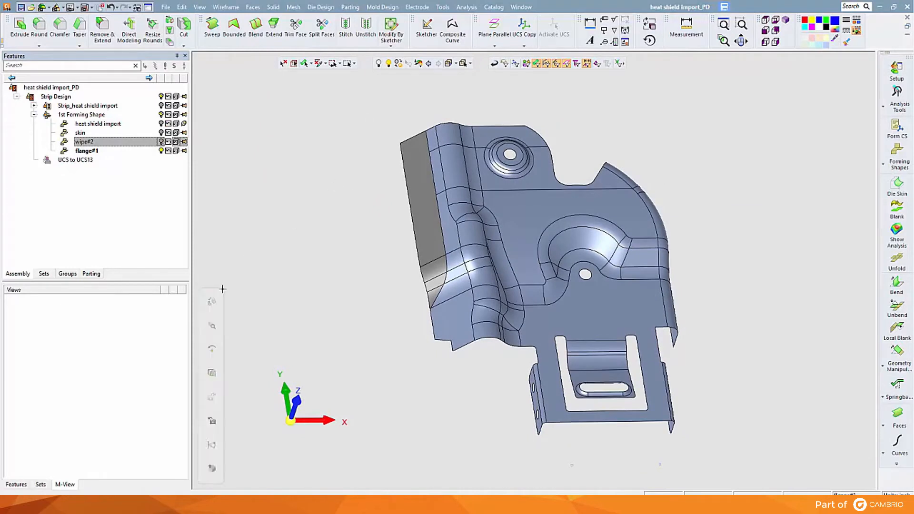
pyautogui.click(16, 485)
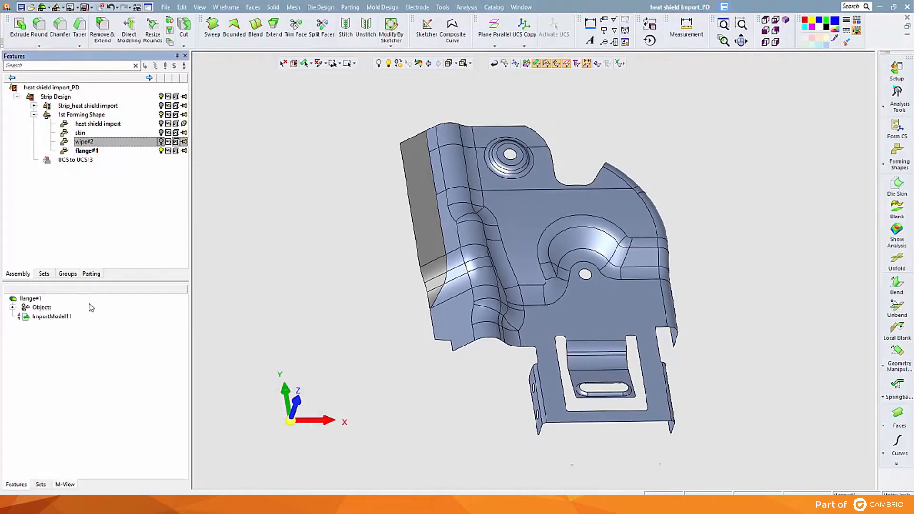
# Step: Create a chained composite curve along the inner bend edge of flange#1, from its upper end to its lower end
pyautogui.click(452, 27)
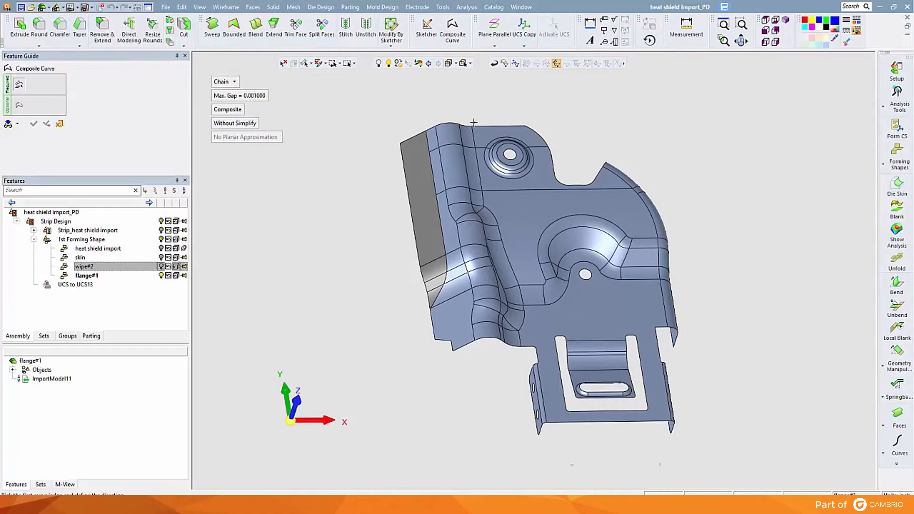
pyautogui.click(473, 137)
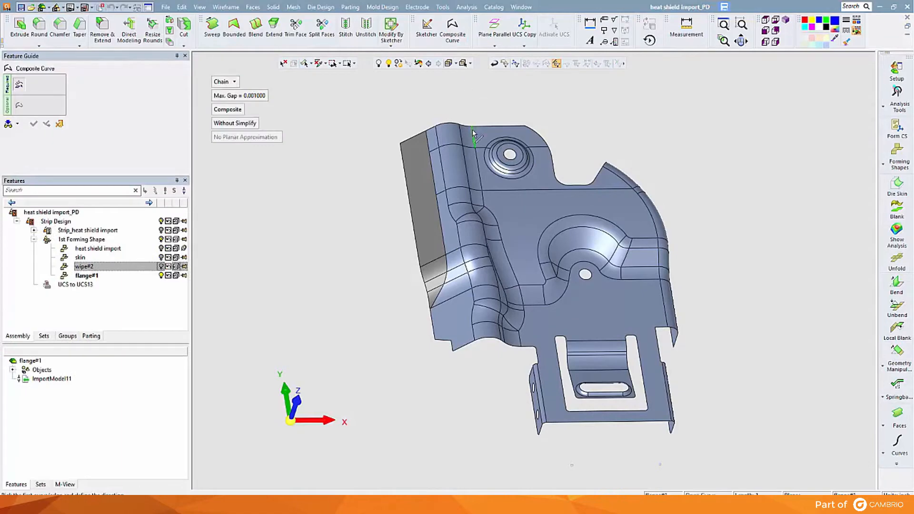
pyautogui.click(521, 341)
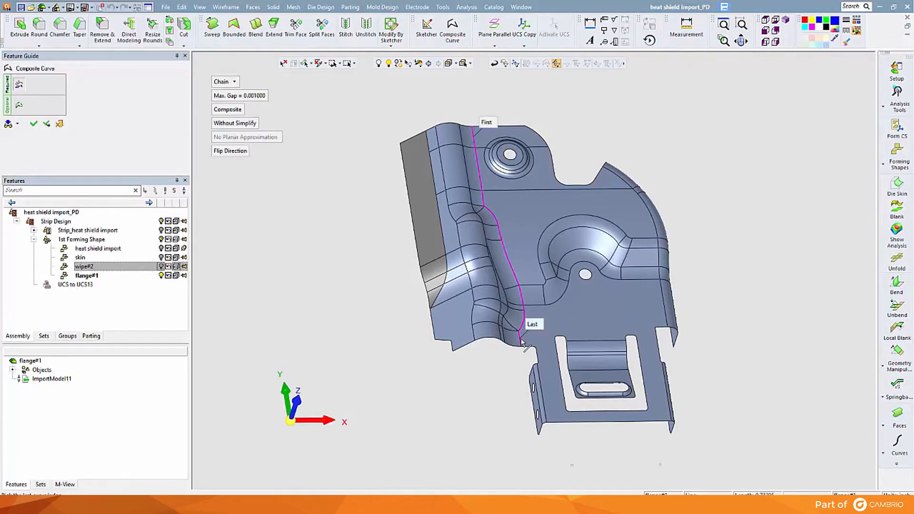
pyautogui.middleClick(522, 342)
pyautogui.click(522, 342)
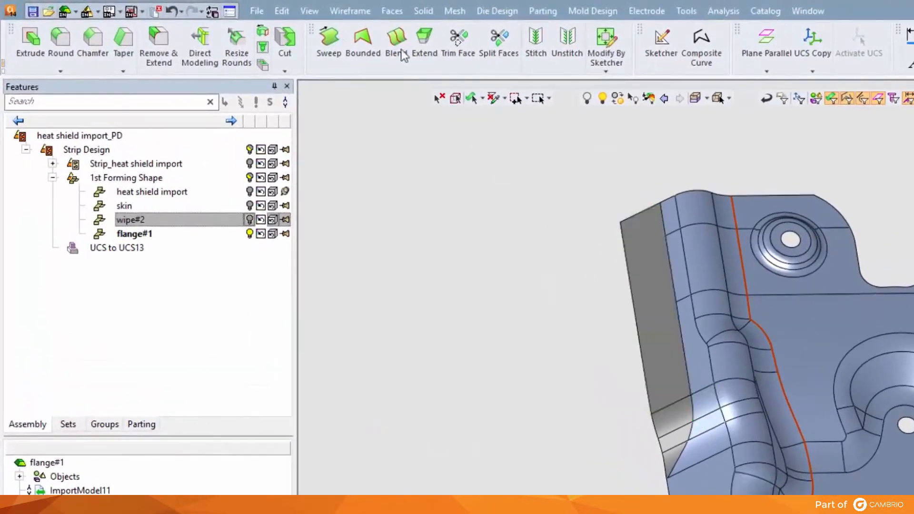
# Step: Sweep the composite curve one-sided by a delta of 7 in the negative X direction, out past the flange
pyautogui.click(391, 9)
pyautogui.click(400, 55)
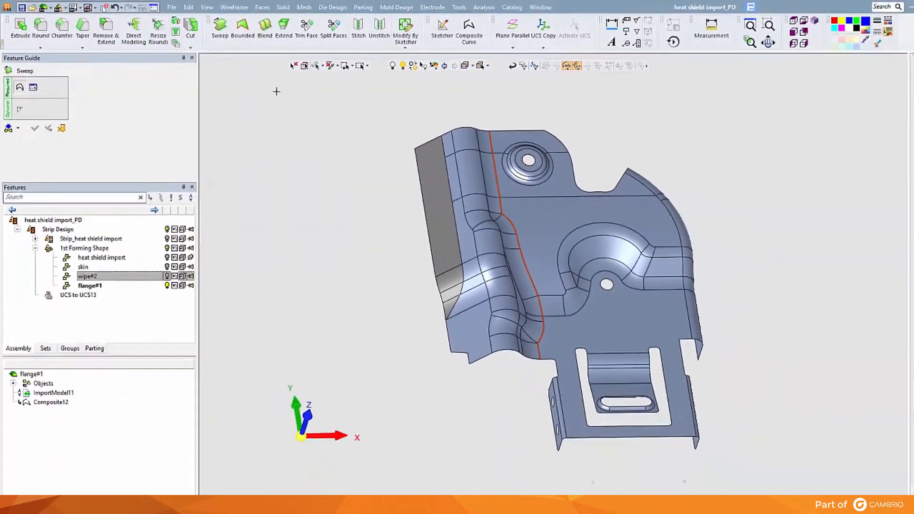
pyautogui.middleClick(289, 135)
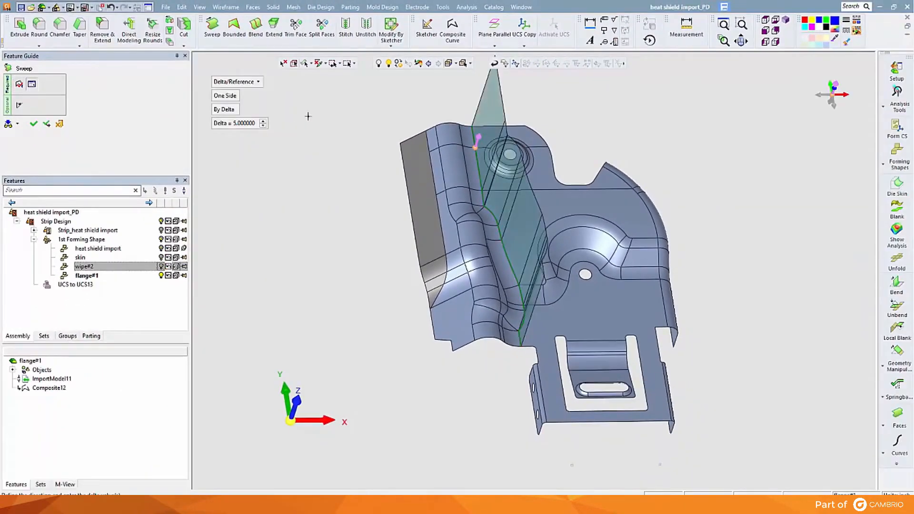
pyautogui.click(471, 150)
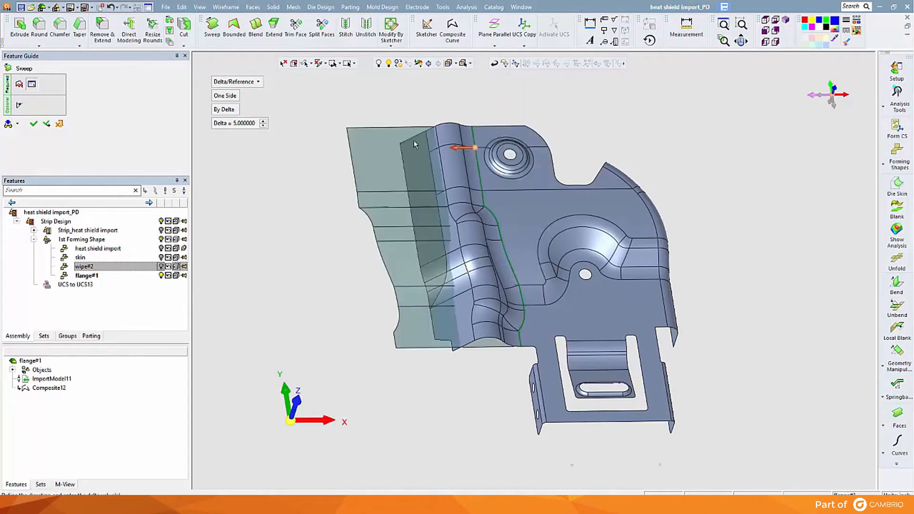
pyautogui.click(239, 124)
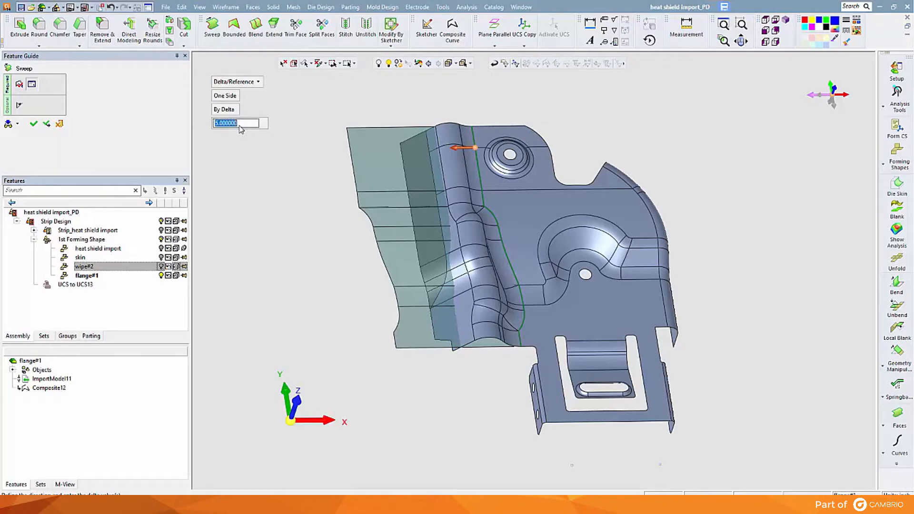
pyautogui.write('7')
pyautogui.press('Return')
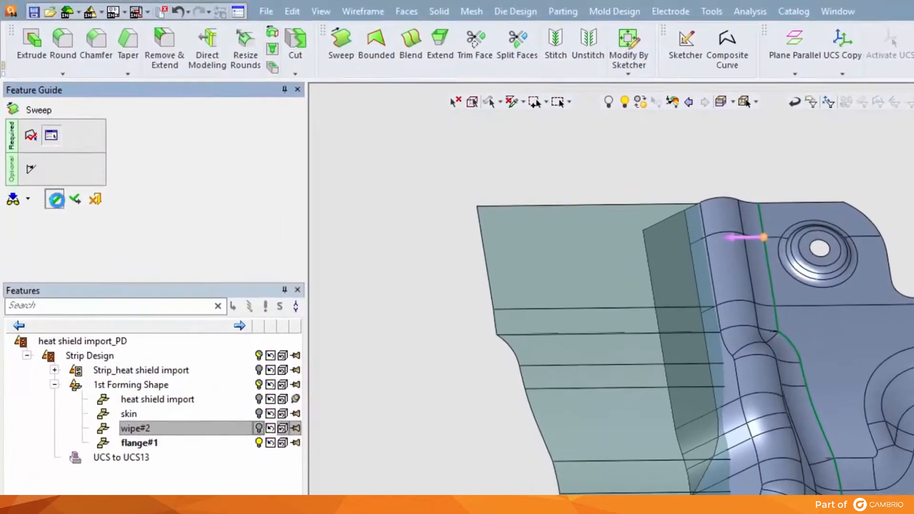
pyautogui.click(35, 125)
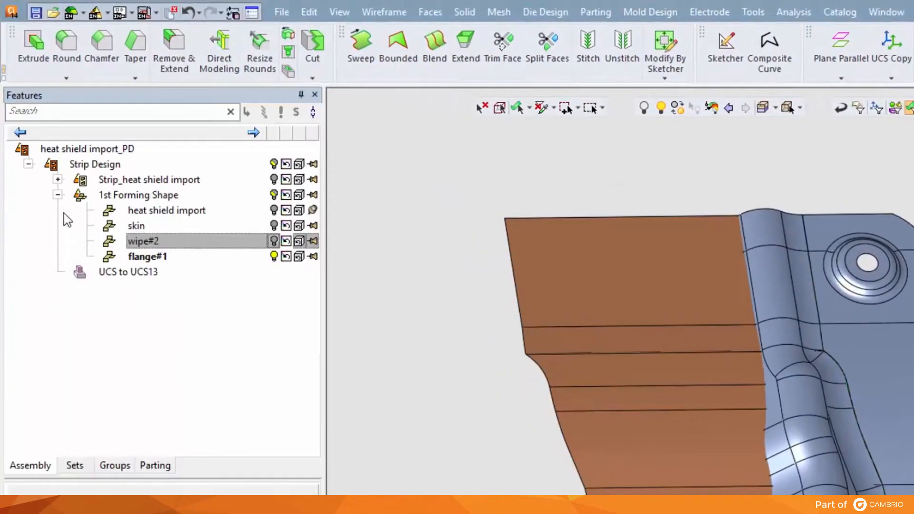
# Step: Extend the upper and lower edges of the swept surface by 2 each, using Natural extension and the Same Face option
pyautogui.click(440, 13)
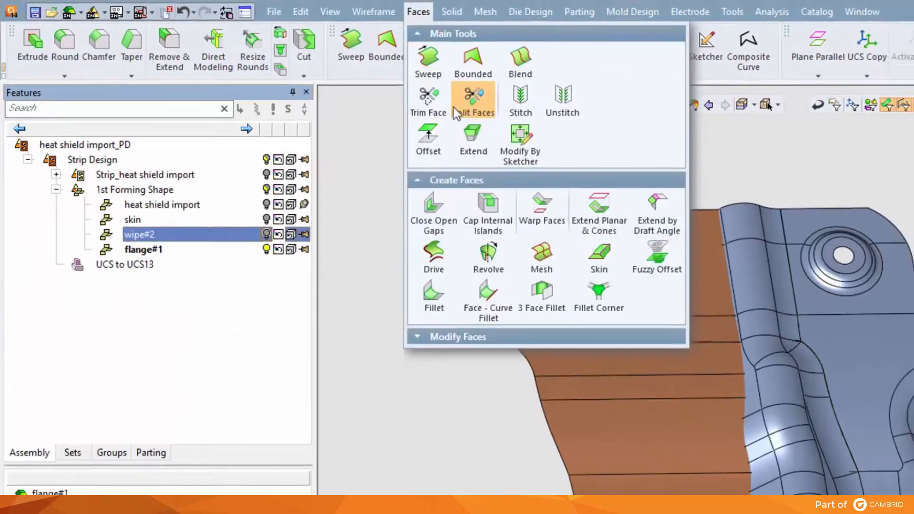
pyautogui.click(486, 138)
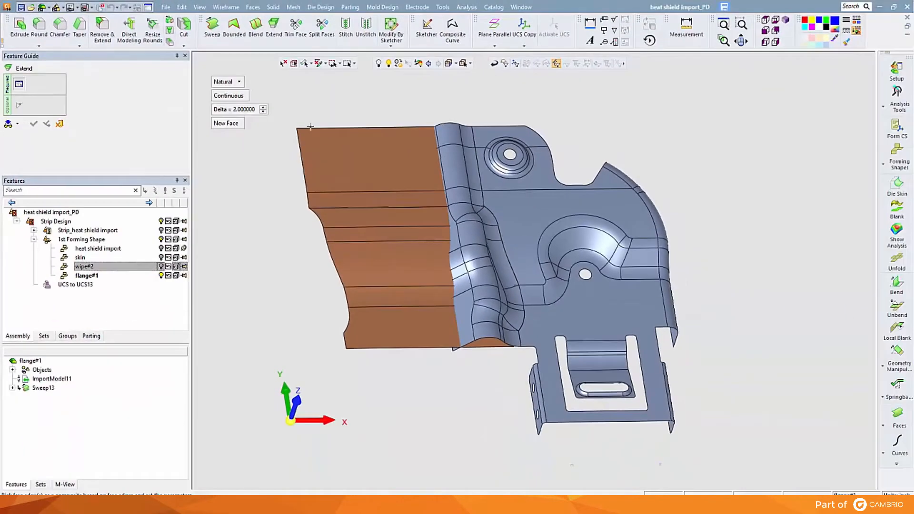
pyautogui.click(310, 127)
pyautogui.click(228, 123)
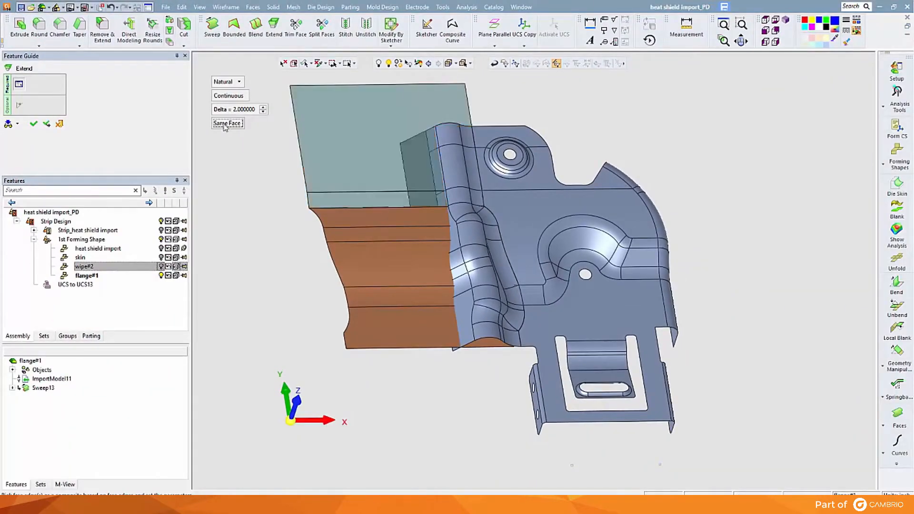
pyautogui.rightClick(244, 148)
pyautogui.click(242, 147)
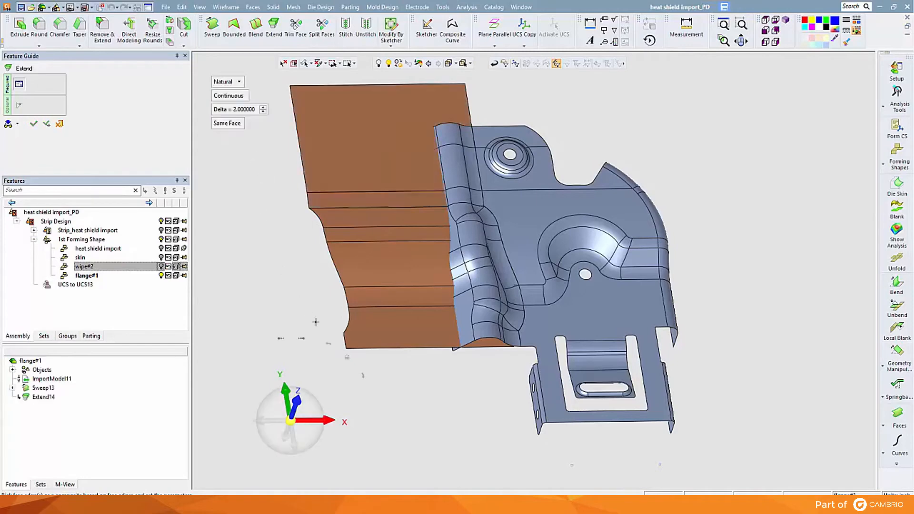
pyautogui.click(356, 354)
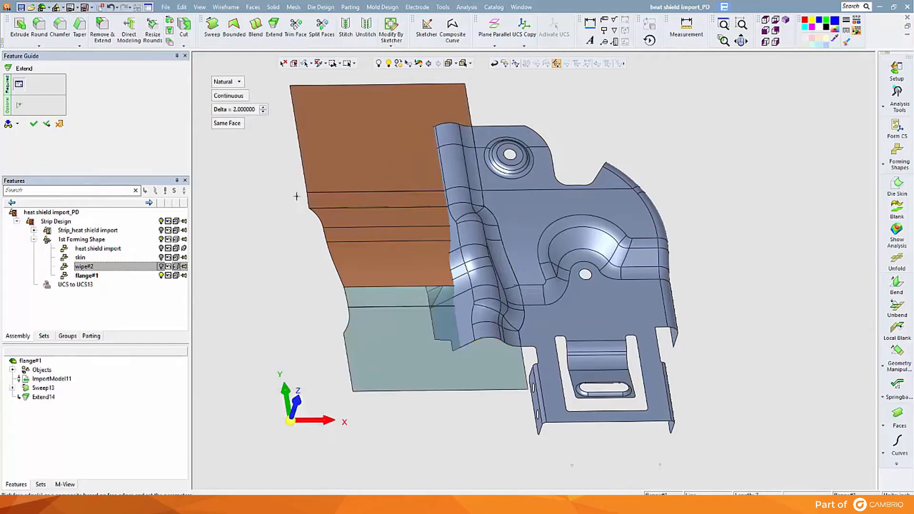
pyautogui.rightClick(296, 196)
pyautogui.click(298, 196)
# Step: Stitch the extended swept faces together with a maximum gap of 0.0008
pyautogui.click(260, 7)
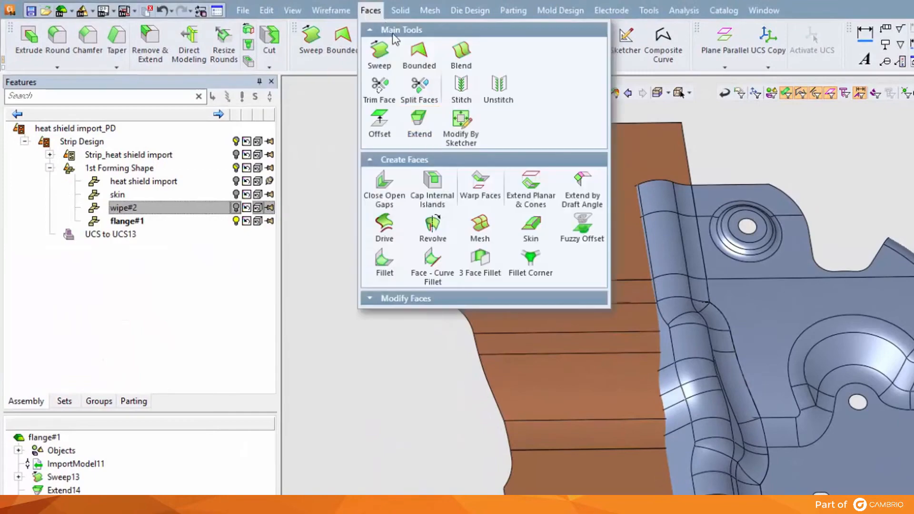
pyautogui.click(461, 88)
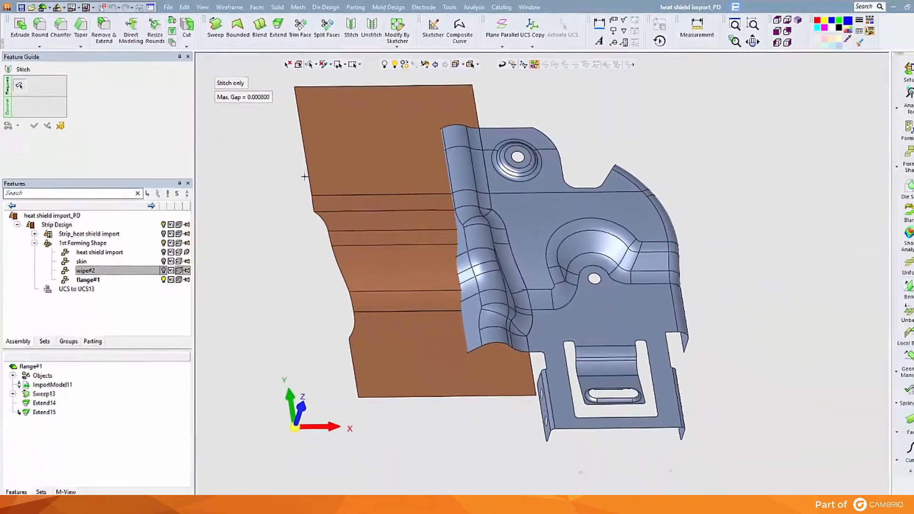
pyautogui.click(305, 177)
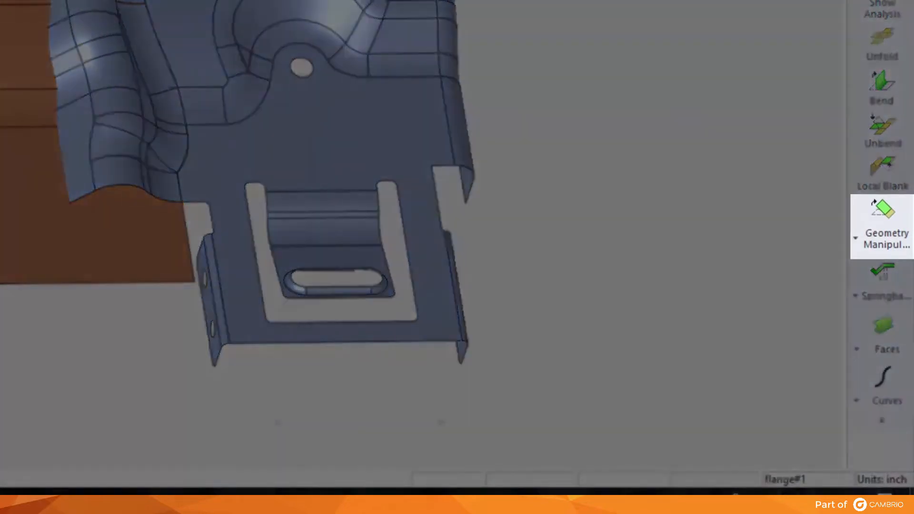
# Step: Flatten the formed flange faces onto the stitched surface with Blank on Binder, using HSLA 350, thickness 0.074 and Trim Binder on
pyautogui.click(885, 238)
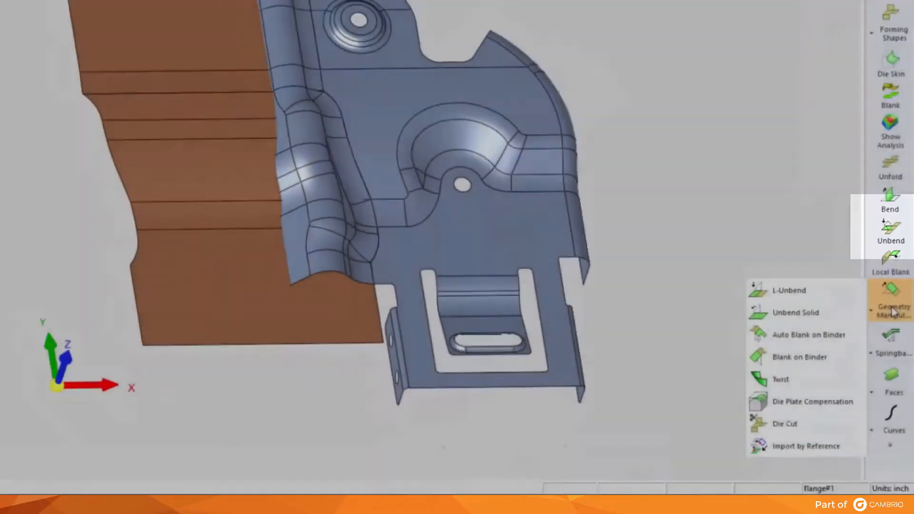
pyautogui.click(799, 357)
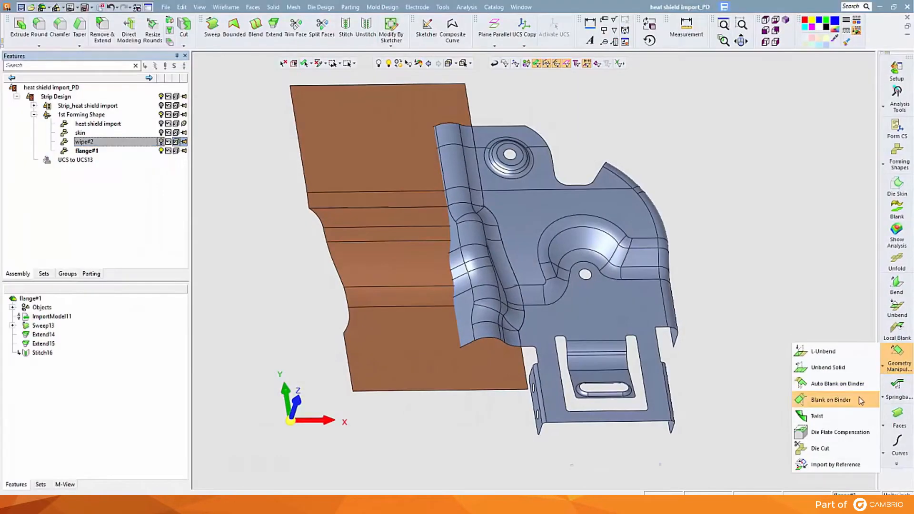
pyautogui.click(484, 388)
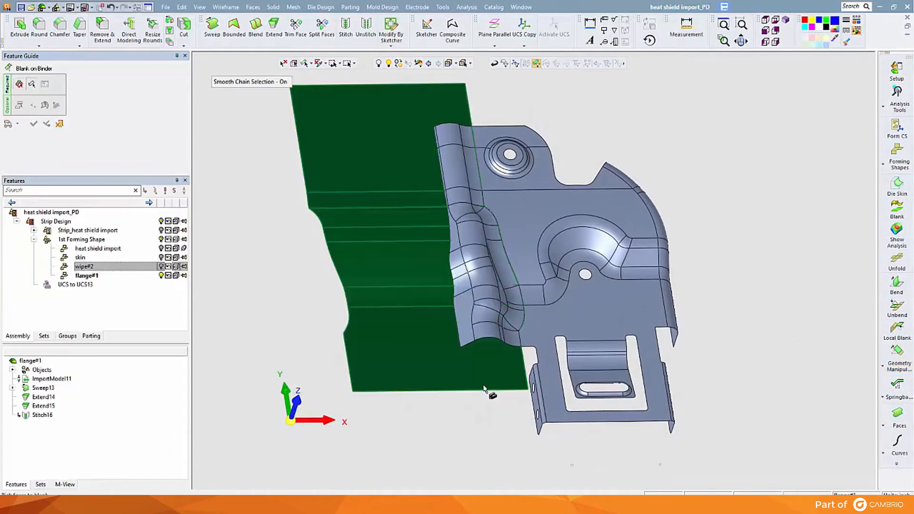
pyautogui.click(495, 315)
pyautogui.middleClick(496, 313)
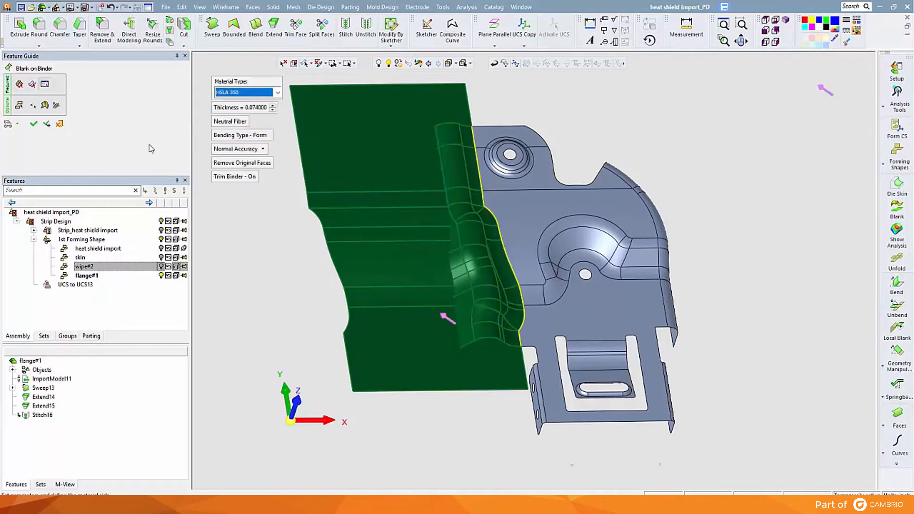
pyautogui.click(36, 124)
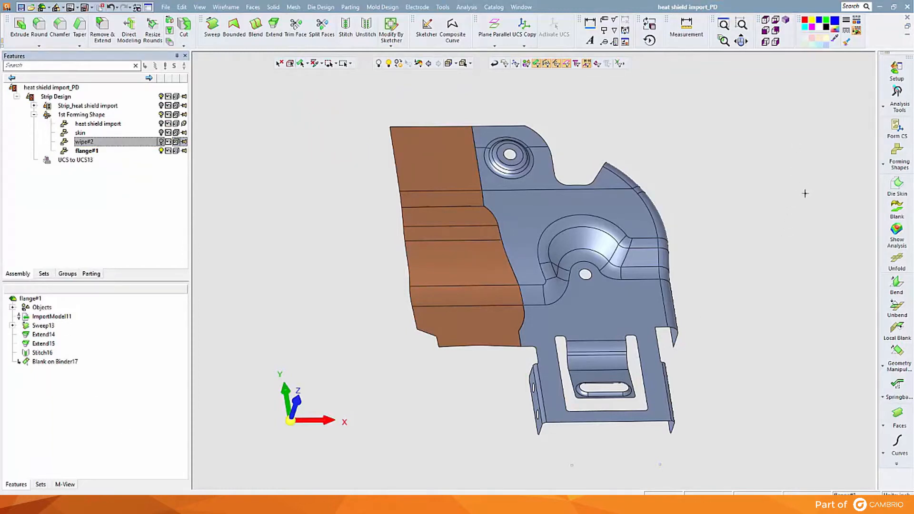
# Step: Add a copy of flange#1 as inch forming part flange#3 with a forming progression of 15, and hide flange#1
pyautogui.moveTo(805, 193); pyautogui.dragTo(577, 174, button='middle')
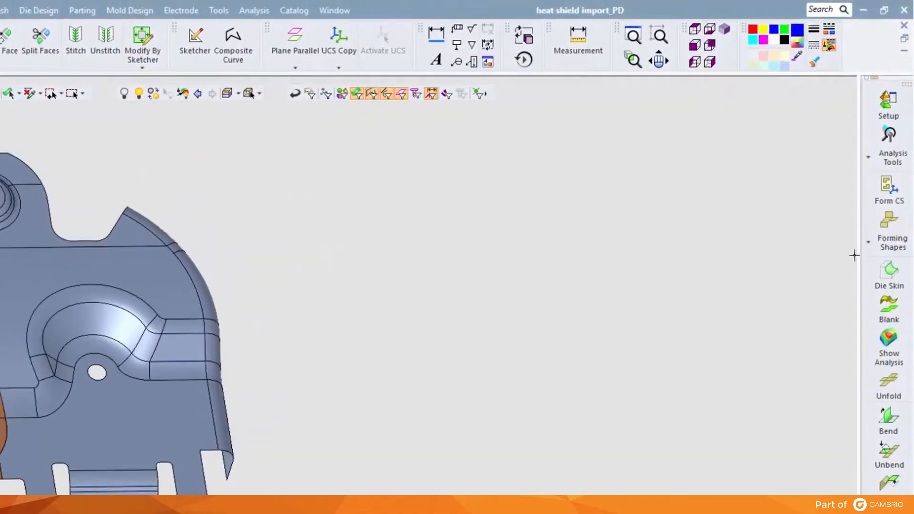
pyautogui.click(894, 228)
pyautogui.click(838, 220)
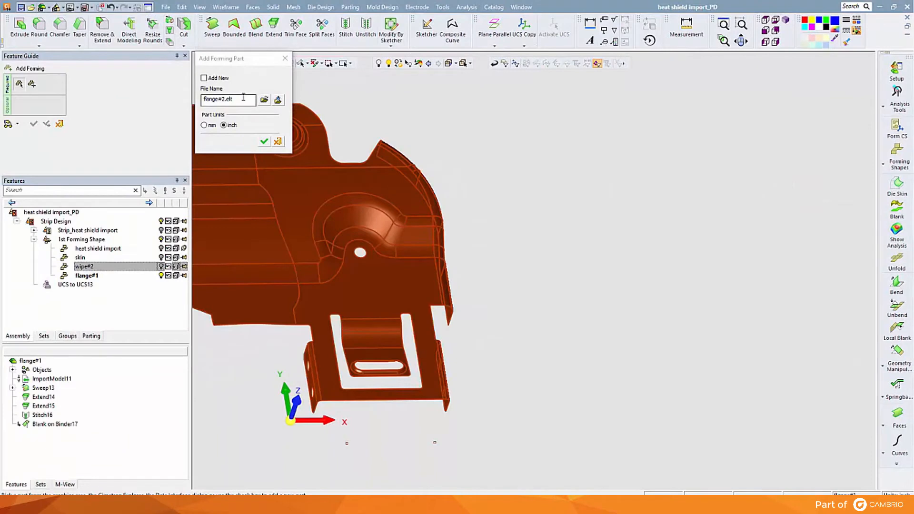
pyautogui.click(243, 97)
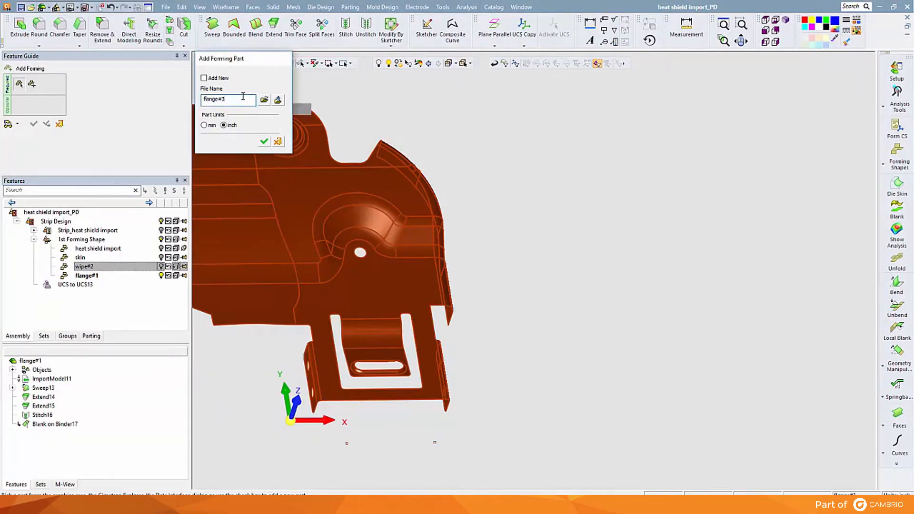
pyautogui.press('Return')
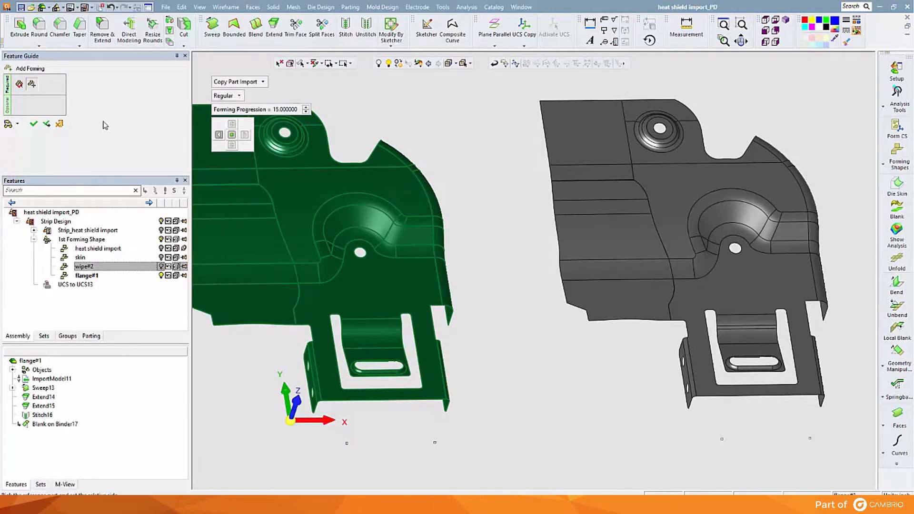
pyautogui.click(34, 123)
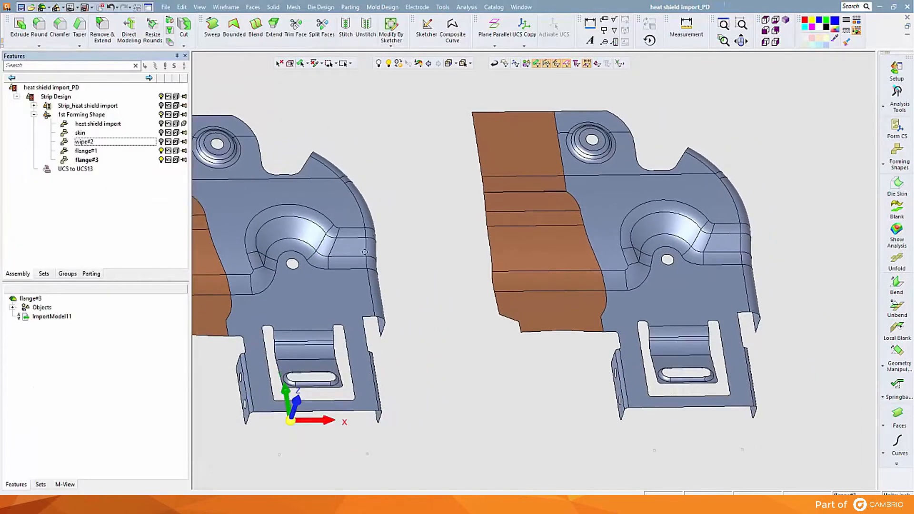
pyautogui.click(161, 151)
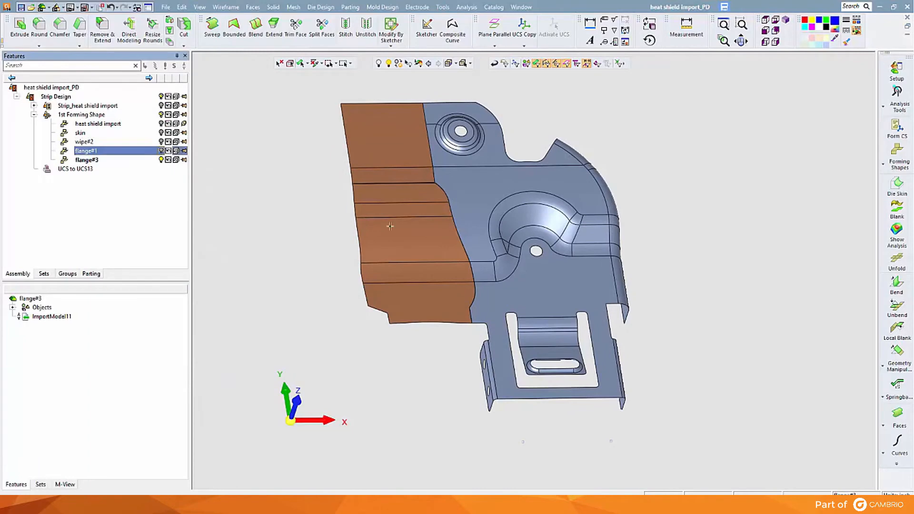
# Step: Set up Extend by Draft Angle on the bend radius faces of the curved flange, with draft angle 45, delta 3 and side delta 0.5
pyautogui.moveTo(412, 229); pyautogui.dragTo(337, 221, button='middle')
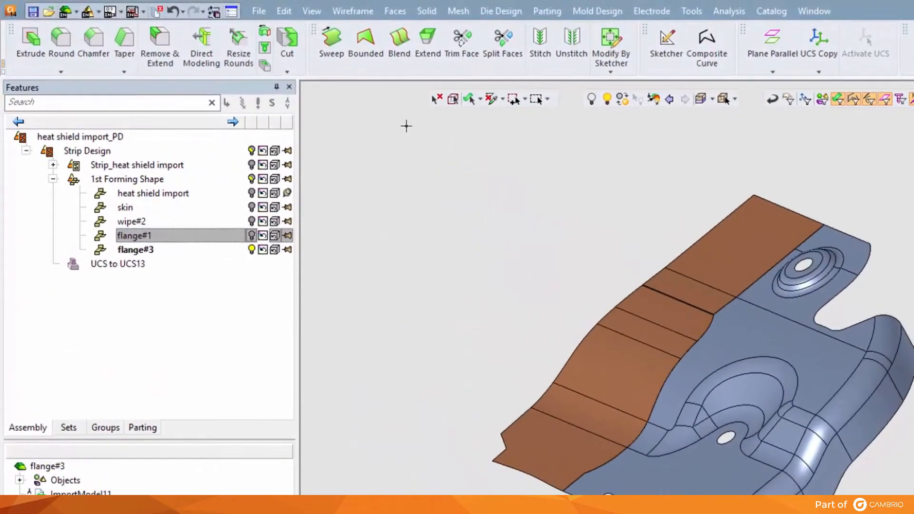
pyautogui.click(384, 14)
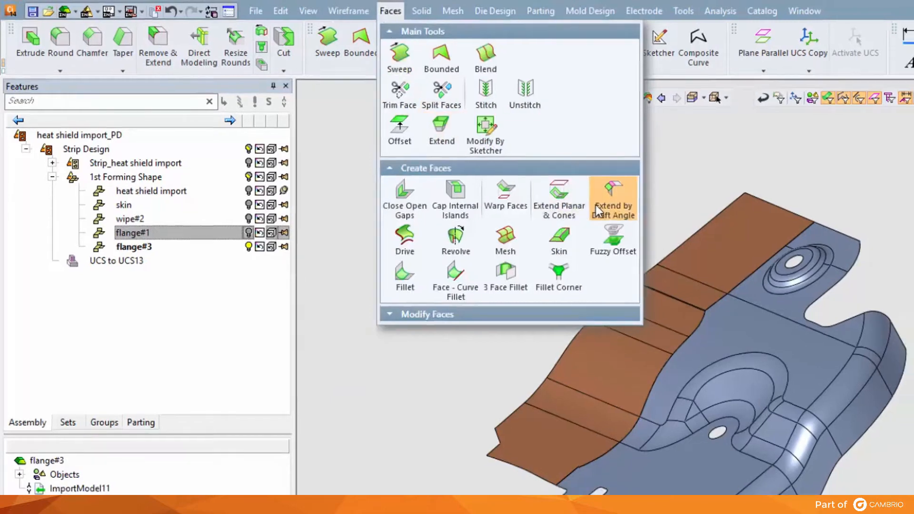
pyautogui.click(597, 210)
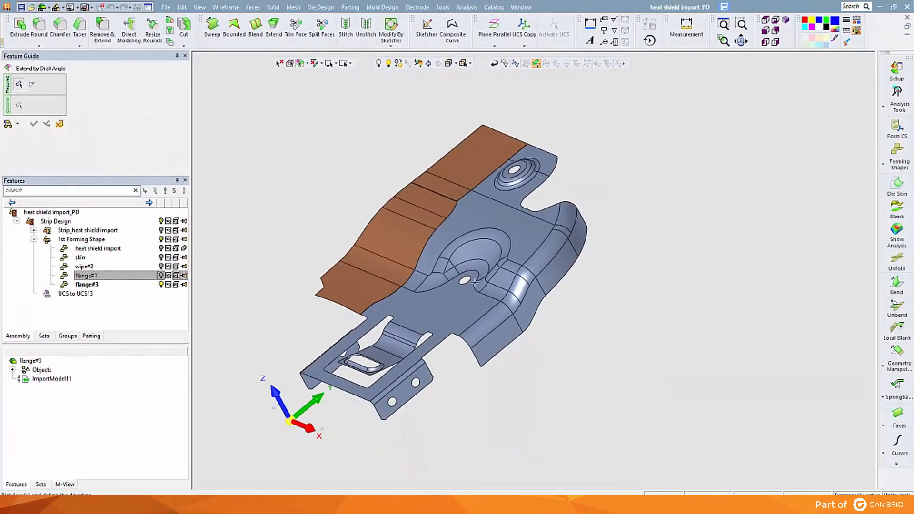
pyautogui.click(487, 320)
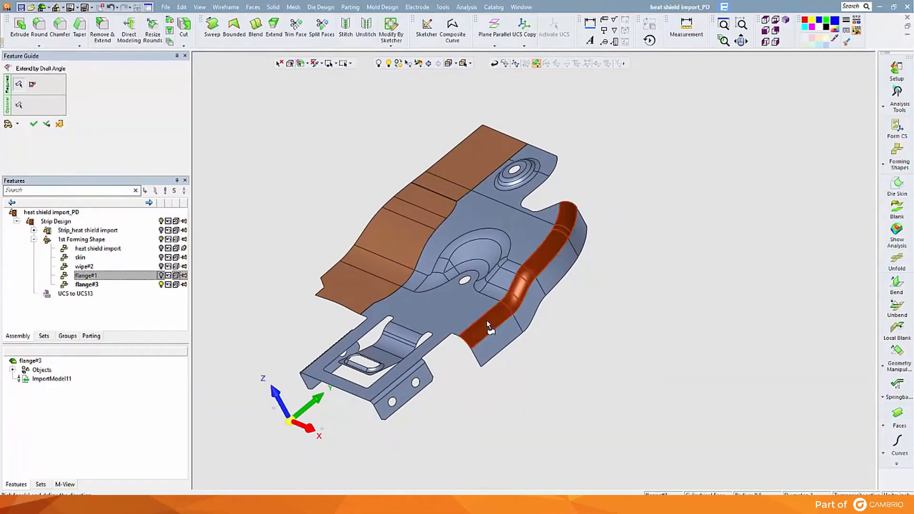
pyautogui.middleClick(487, 320)
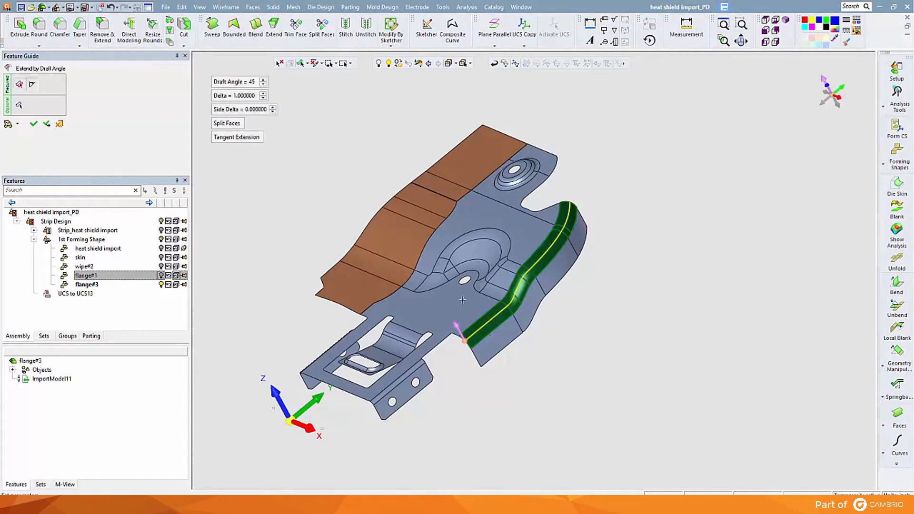
pyautogui.click(245, 96)
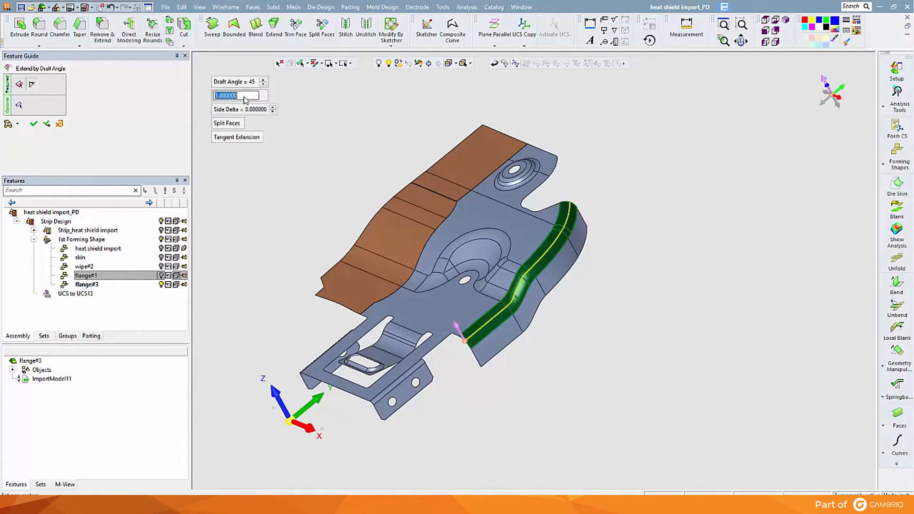
pyautogui.write('3')
pyautogui.press('Return')
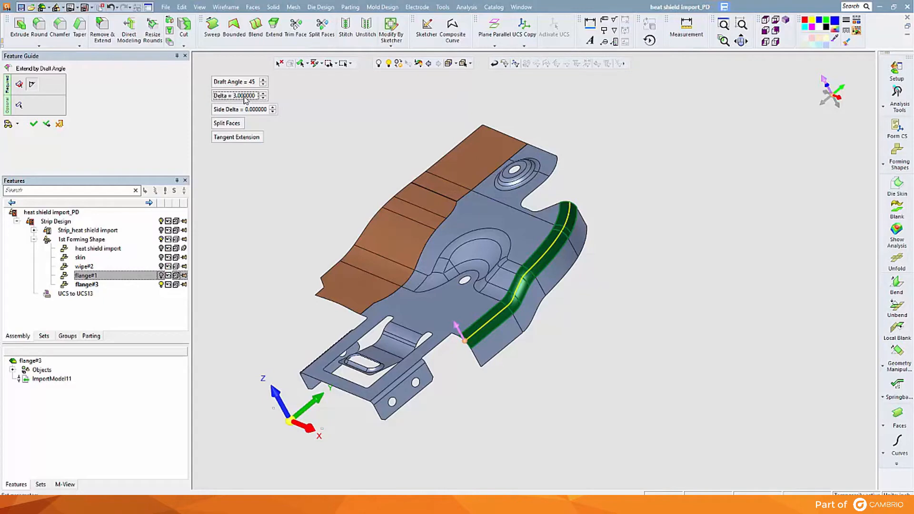
pyautogui.click(244, 110)
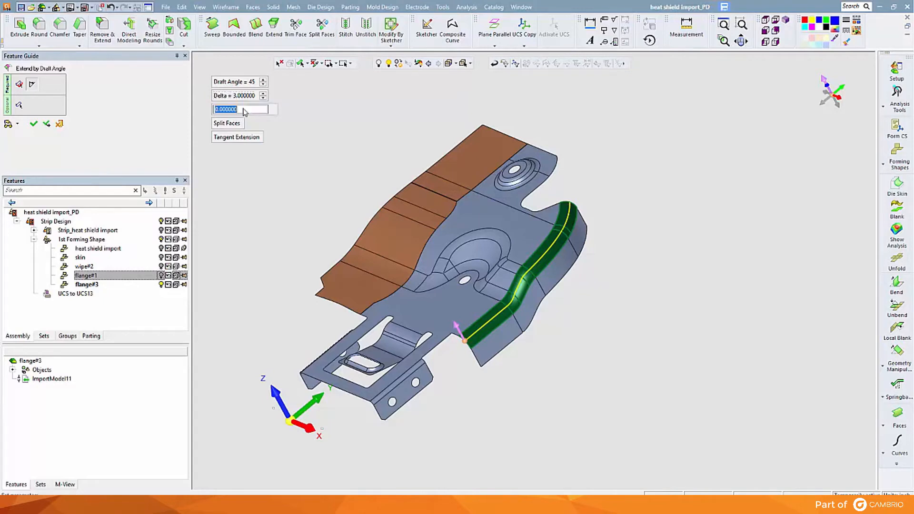
pyautogui.write('.5')
pyautogui.press('Return')
pyautogui.click(11, 124)
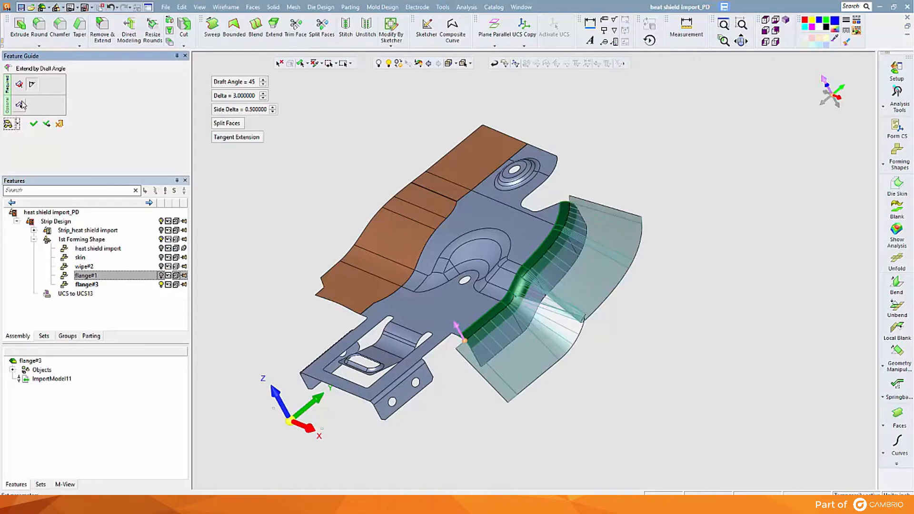
# Step: Pick the middle faces of the bend radius as the optional faces for the draft extension, preview it and create the extension
pyautogui.click(20, 104)
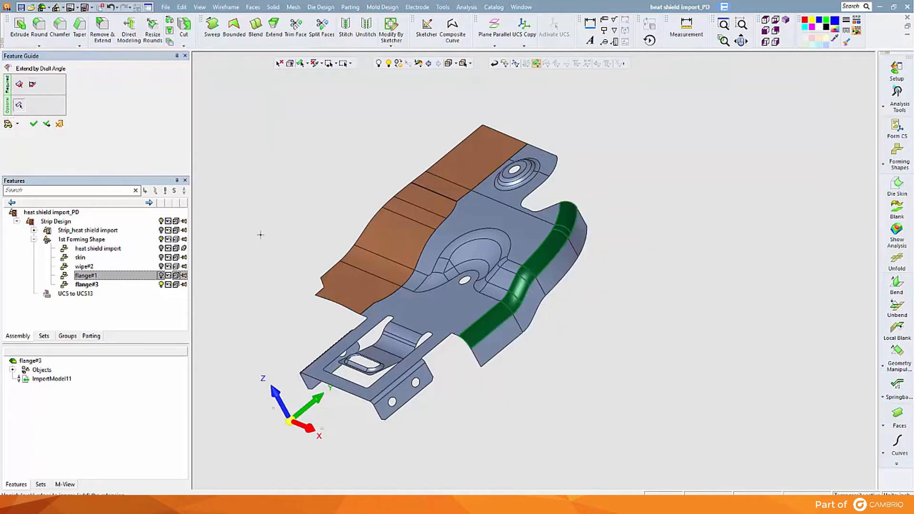
pyautogui.click(526, 274)
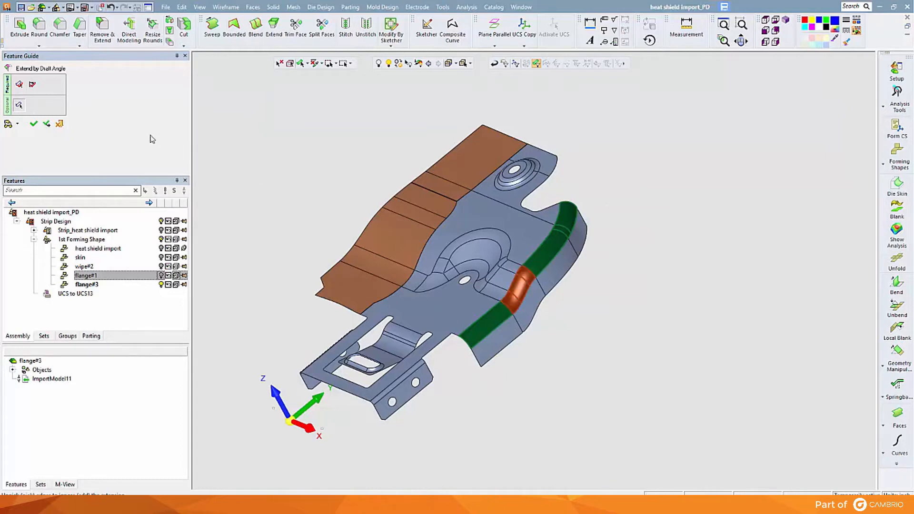
pyautogui.click(32, 85)
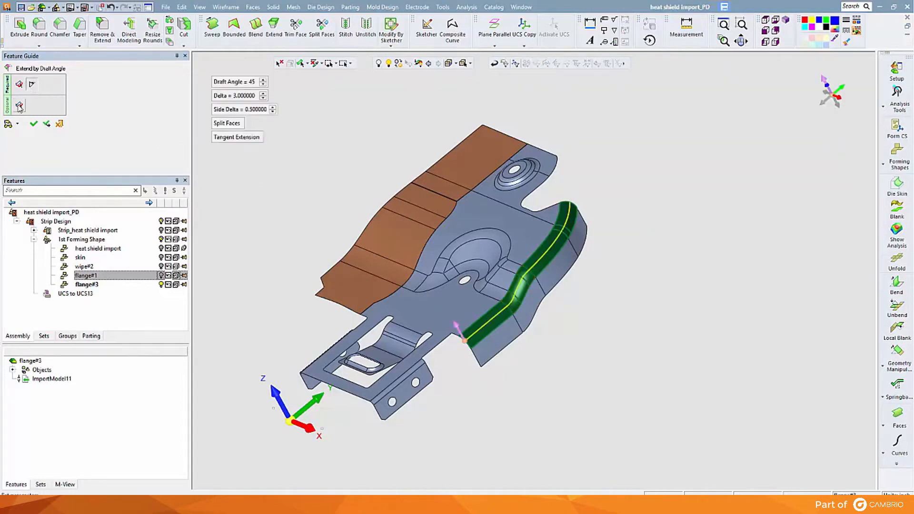
pyautogui.click(10, 124)
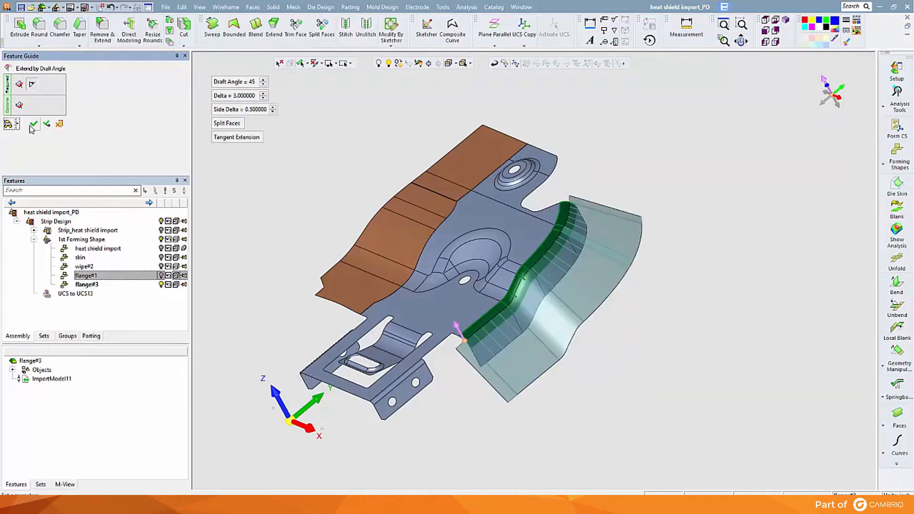
pyautogui.click(33, 125)
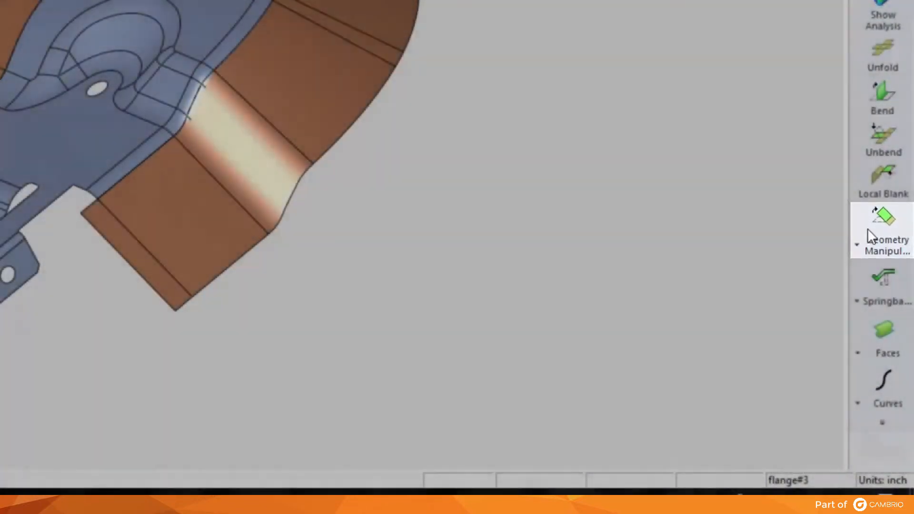
# Step: Flatten the curved flange's faces onto the draft extension with Blank on Binder, using HSLA 350, thickness 0.074 and Trim Binder on
pyautogui.click(867, 228)
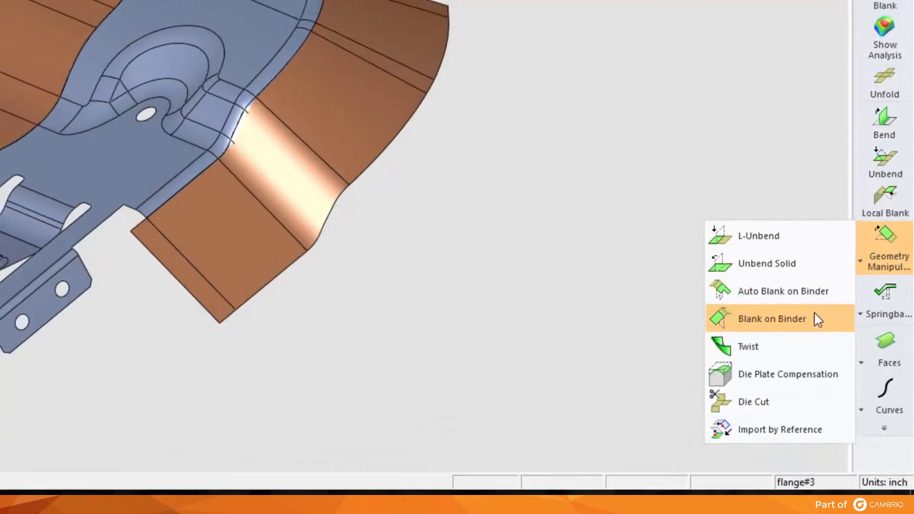
pyautogui.click(812, 307)
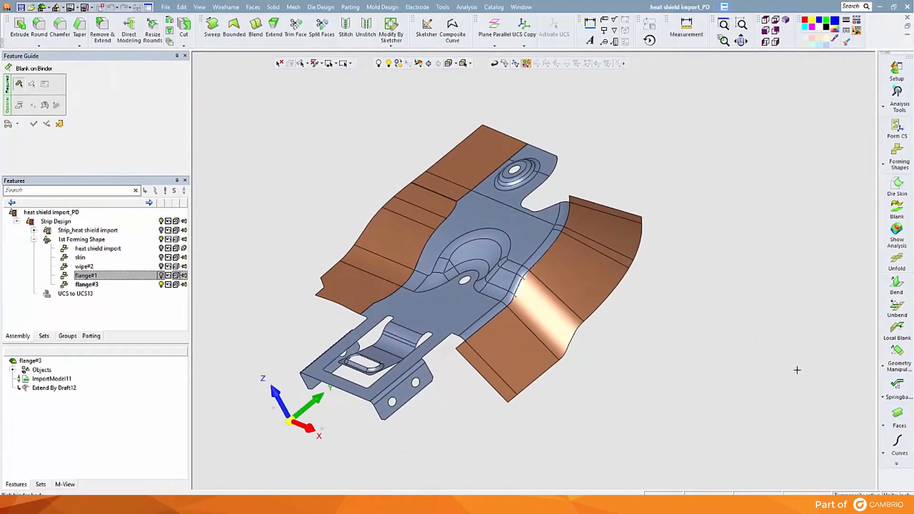
pyautogui.click(560, 250)
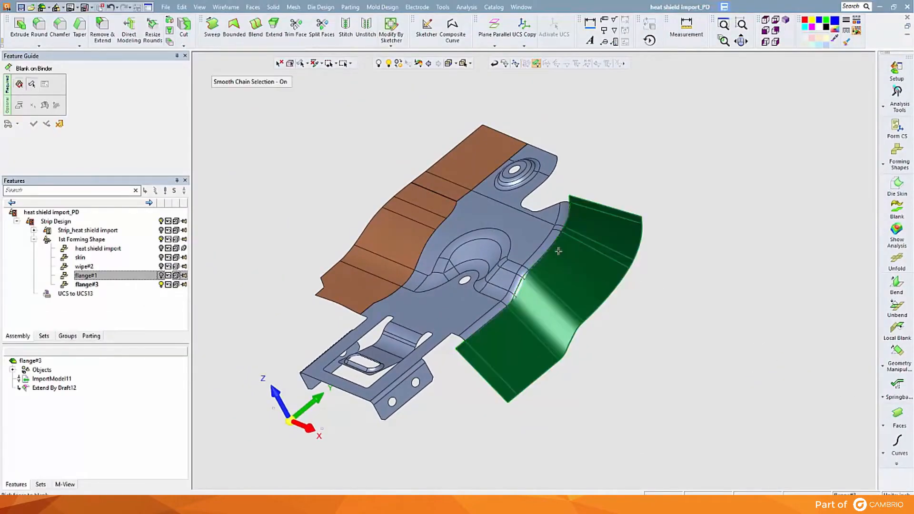
pyautogui.click(559, 250)
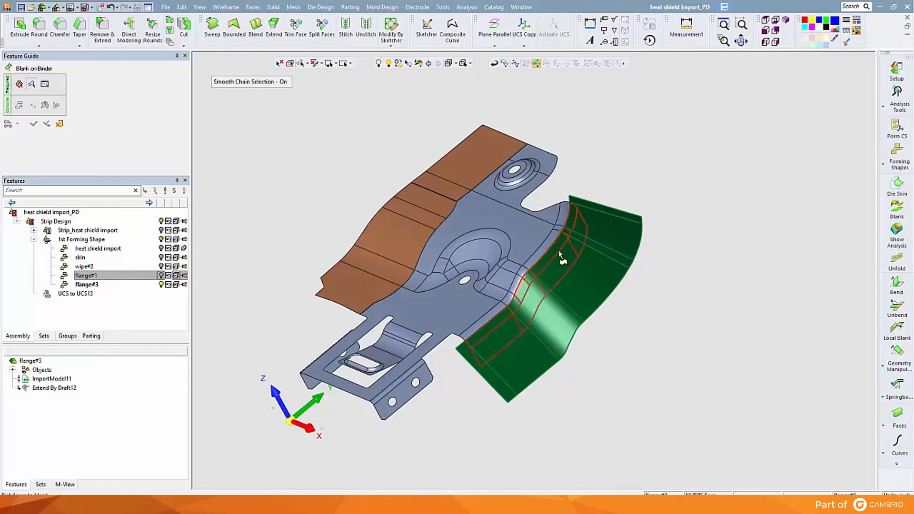
pyautogui.middleClick(196, 141)
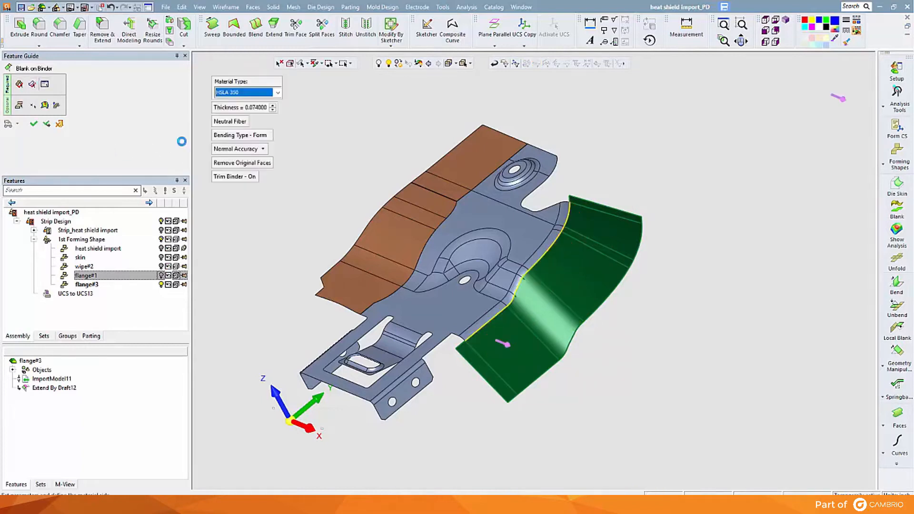
pyautogui.click(34, 125)
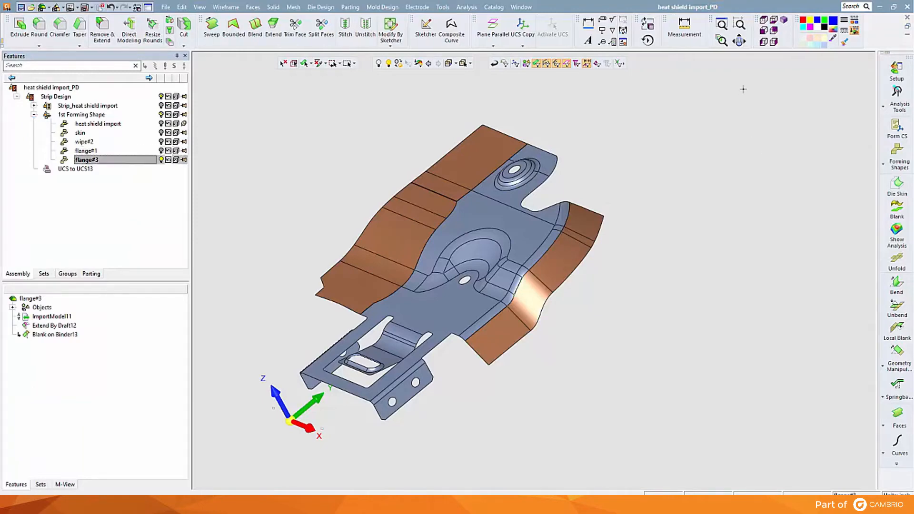
# Step: Add a copy of flange#3 as inch forming part flange#4 with a forming progression of 15, and hide flange#3
pyautogui.click(763, 19)
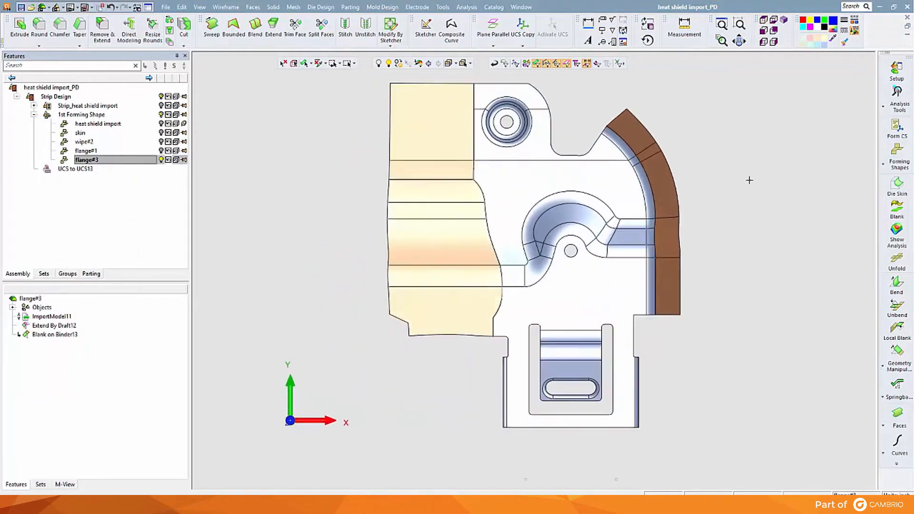
pyautogui.moveTo(758, 200); pyautogui.dragTo(557, 192, button='middle')
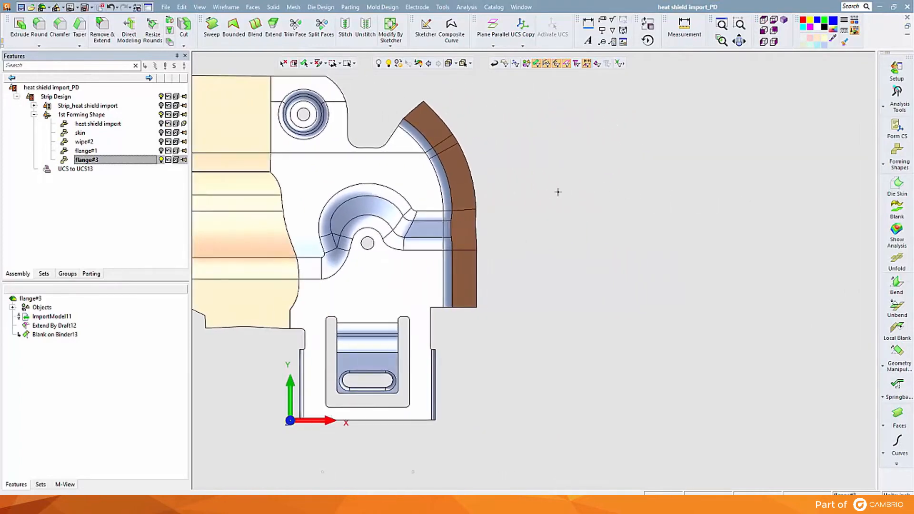
pyautogui.click(890, 166)
pyautogui.click(831, 150)
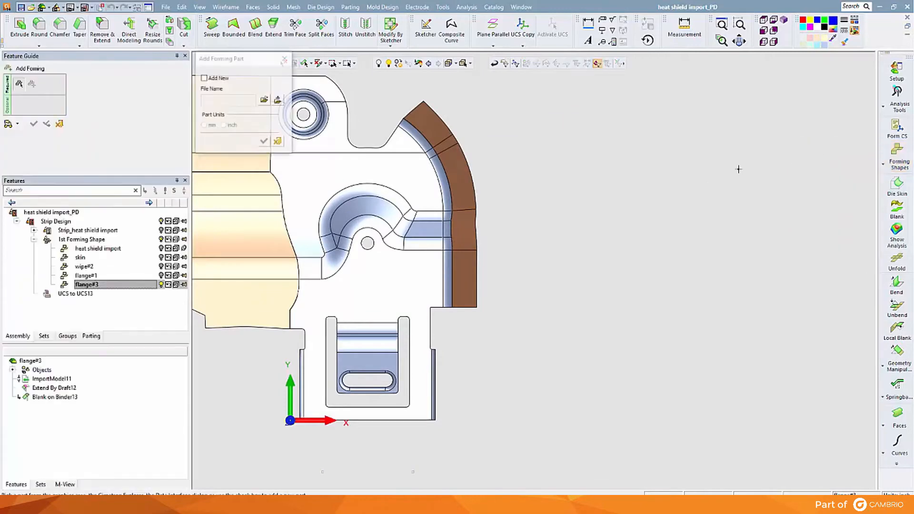
pyautogui.click(374, 168)
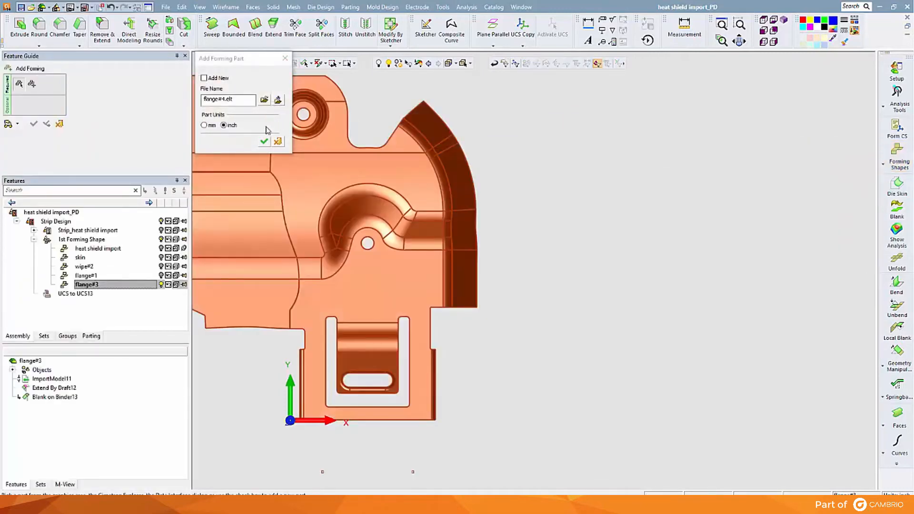
pyautogui.click(265, 141)
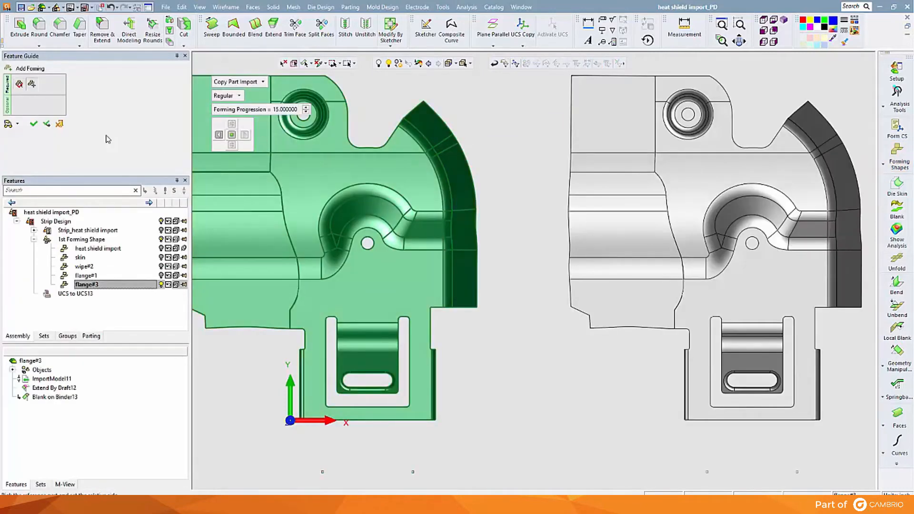
pyautogui.click(33, 124)
pyautogui.moveTo(547, 266); pyautogui.dragTo(246, 206, button='middle')
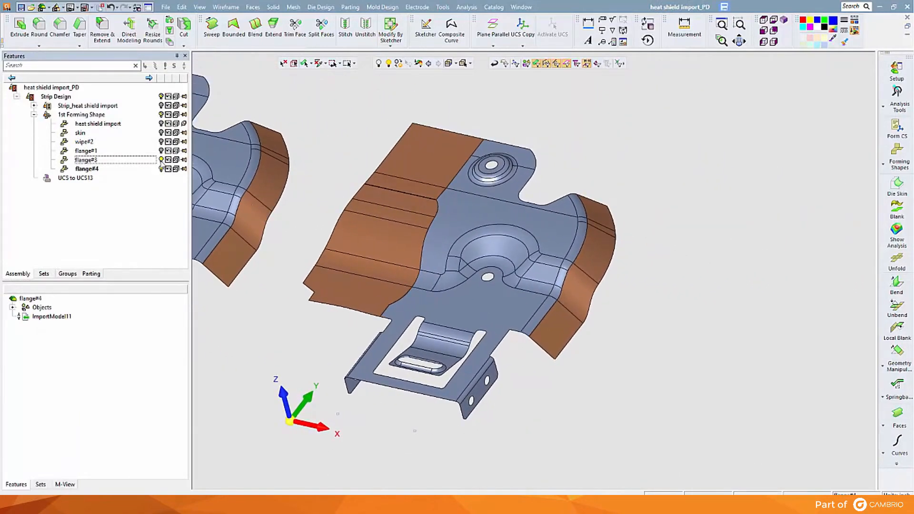
pyautogui.click(161, 160)
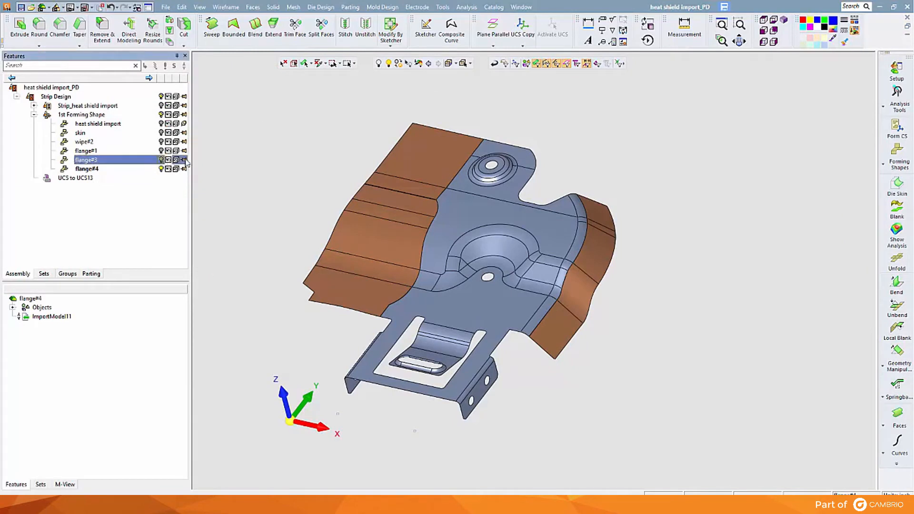
# Step: Create a composite curve by chaining the inner bend edge of the curved flange from its first to last end
pyautogui.click(450, 34)
pyautogui.click(573, 208)
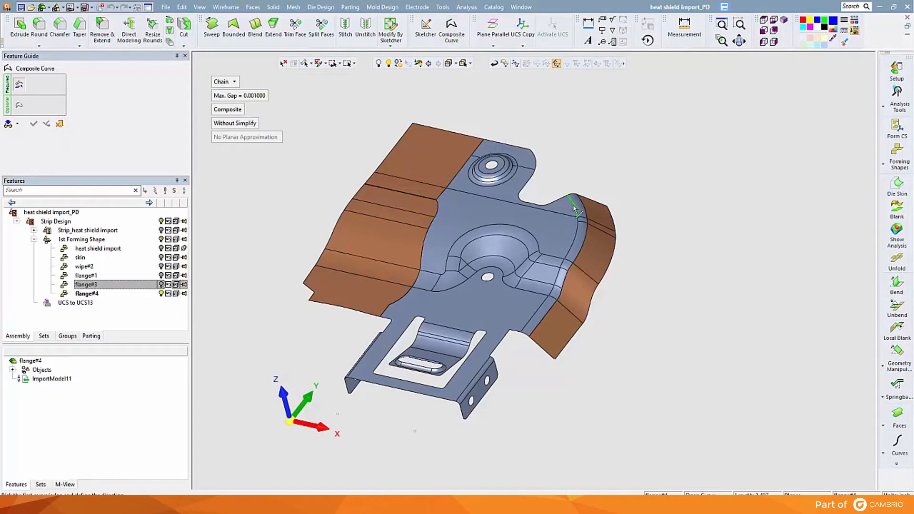
pyautogui.click(528, 318)
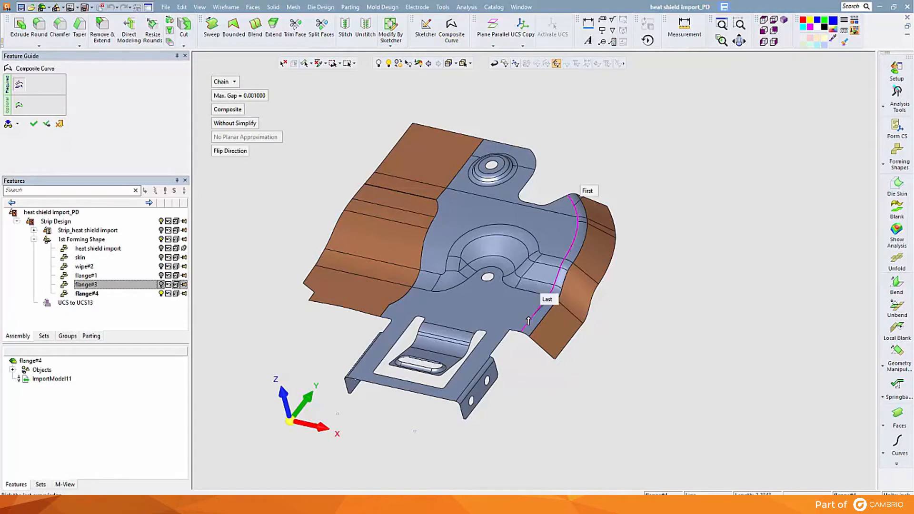
pyautogui.rightClick(379, 158)
pyautogui.click(379, 161)
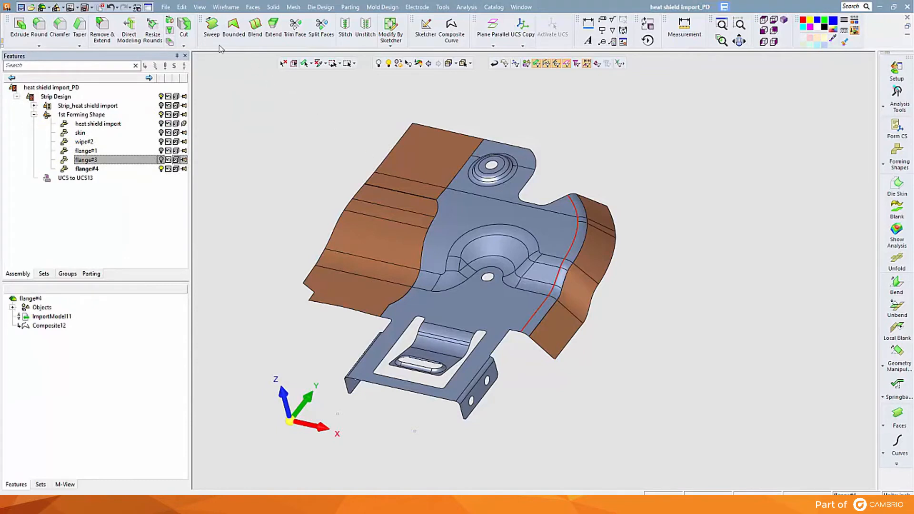
# Step: Sweep the composite curve outward along the X direction with a one-sided delta of 7
pyautogui.click(211, 27)
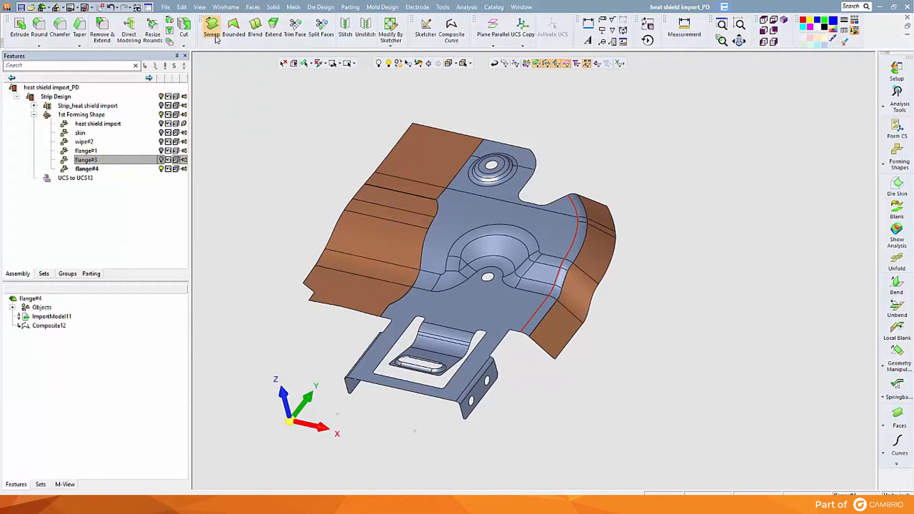
pyautogui.middleClick(465, 105)
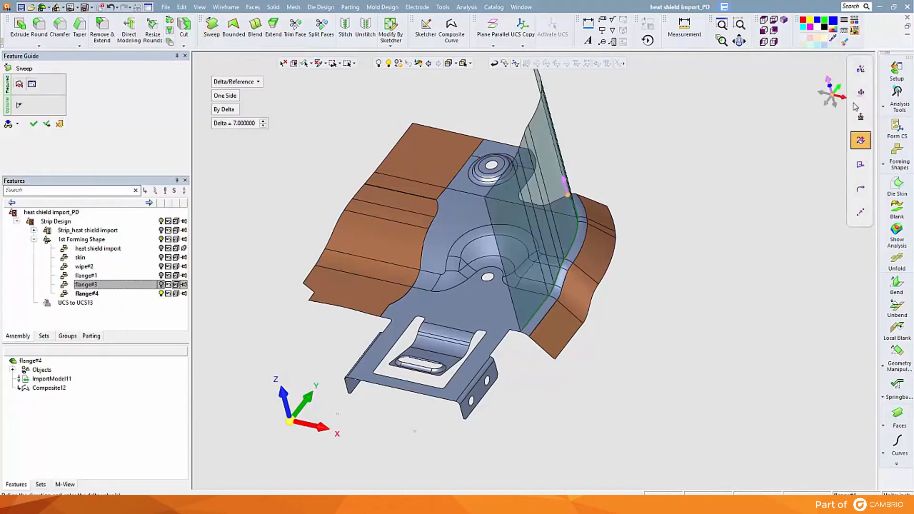
pyautogui.click(844, 99)
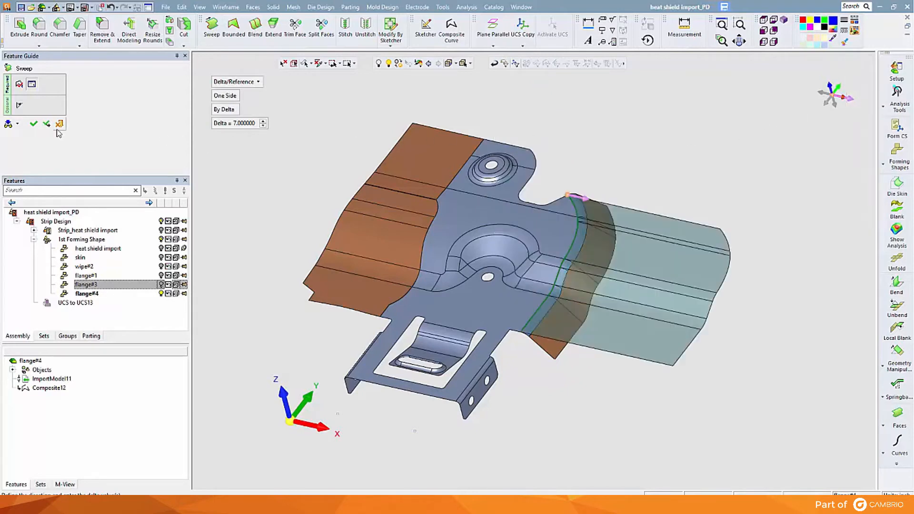
pyautogui.click(33, 124)
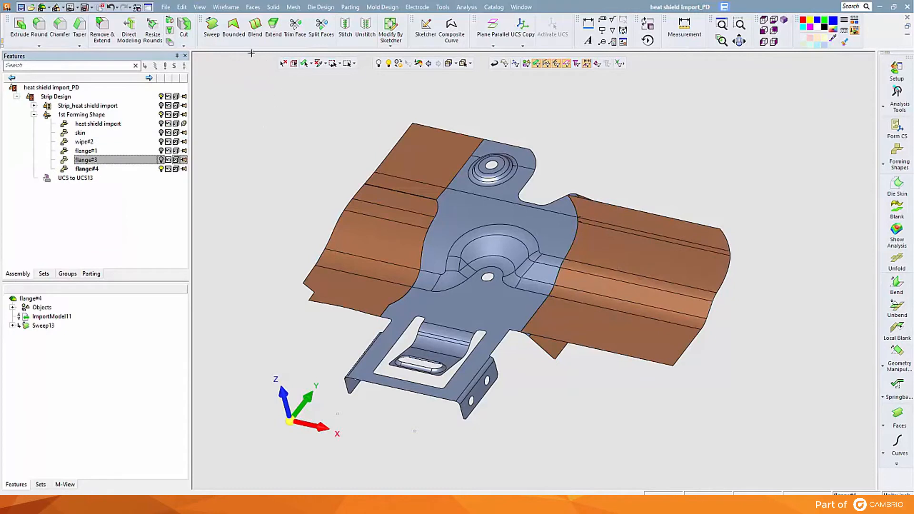
# Step: Extend the swept sheet's rear long edge with a natural, continuous extension of delta 3
pyautogui.click(273, 26)
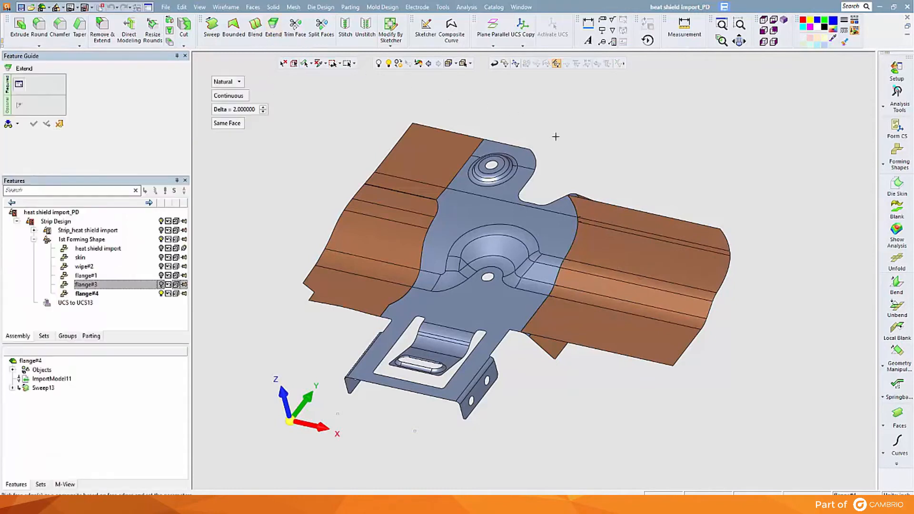
pyautogui.click(637, 208)
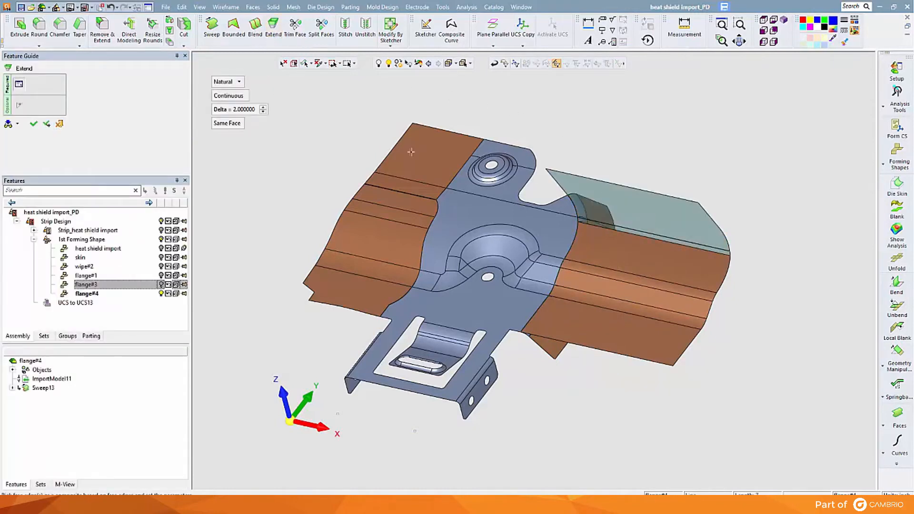
pyautogui.click(251, 113)
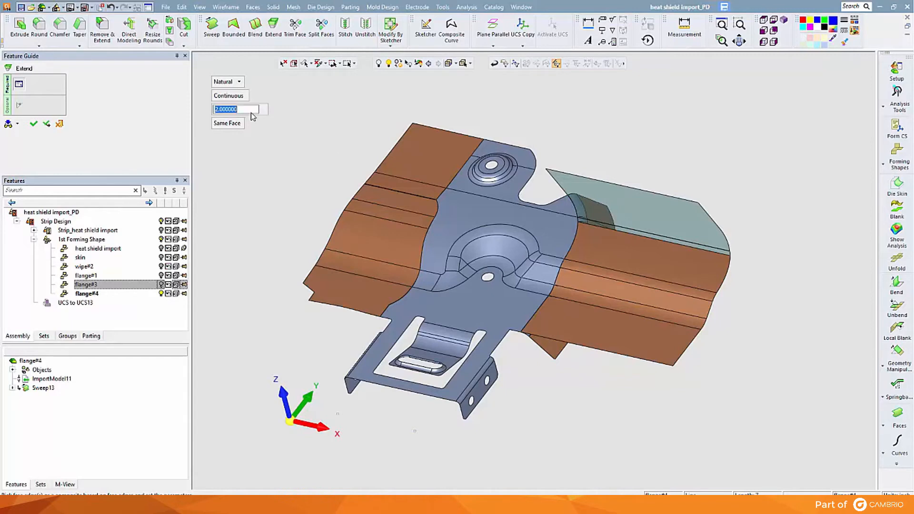
pyautogui.write('3')
pyautogui.press('Return')
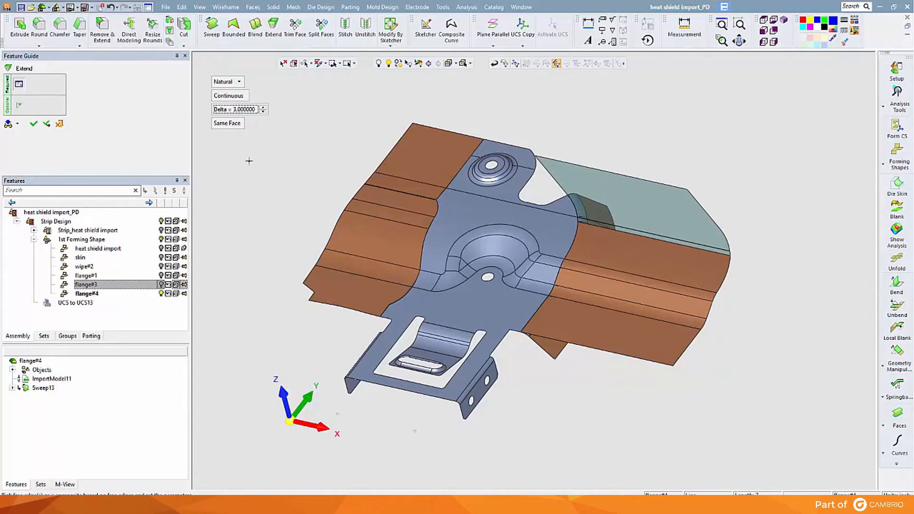
pyautogui.click(33, 124)
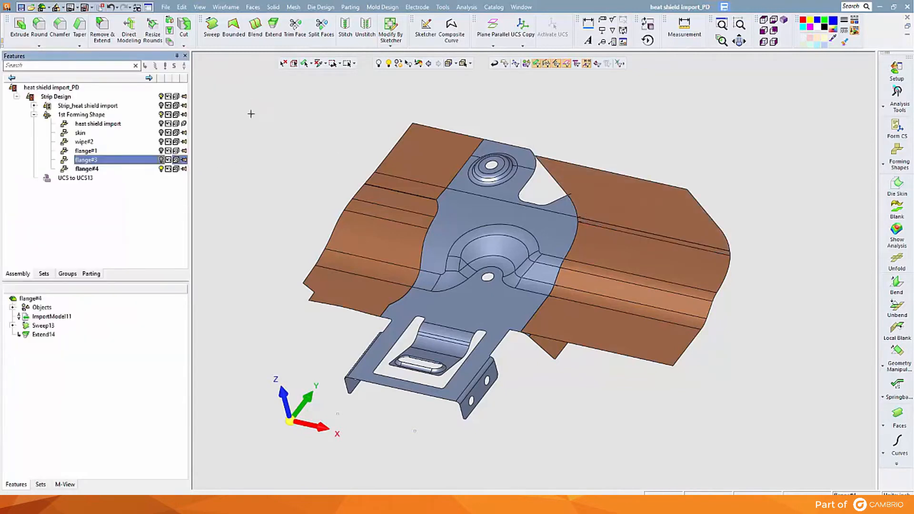
# Step: Stitch the swept and extended faces into one sheet, and stitch the curved flange's faces with the main body
pyautogui.click(273, 6)
pyautogui.click(253, 6)
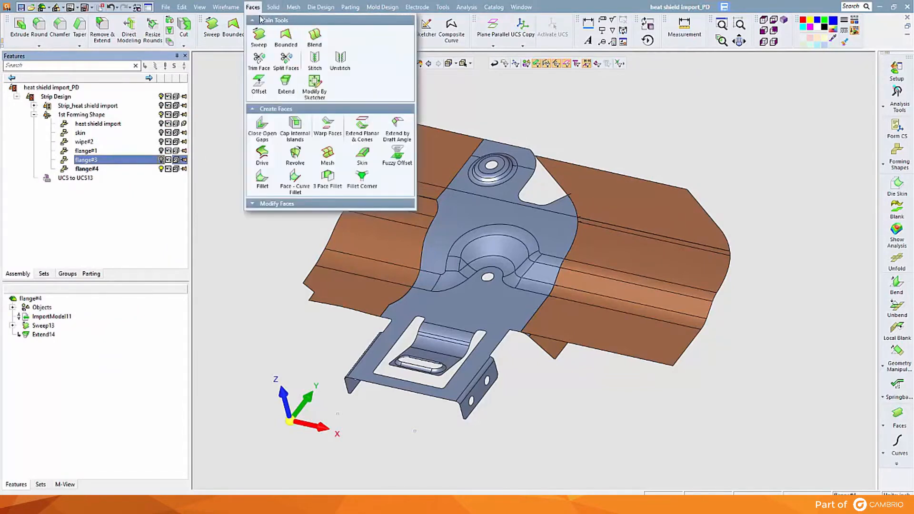
pyautogui.click(324, 64)
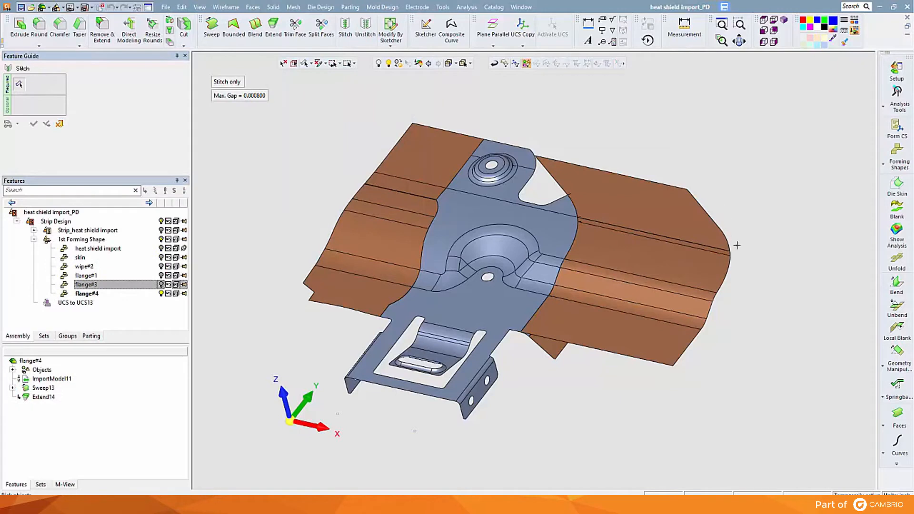
pyautogui.click(727, 248)
pyautogui.rightClick(752, 277)
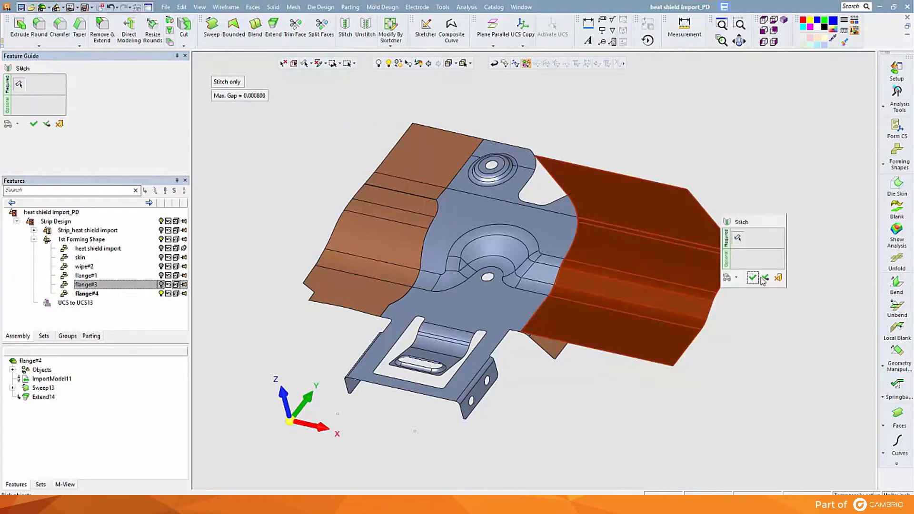
pyautogui.click(762, 279)
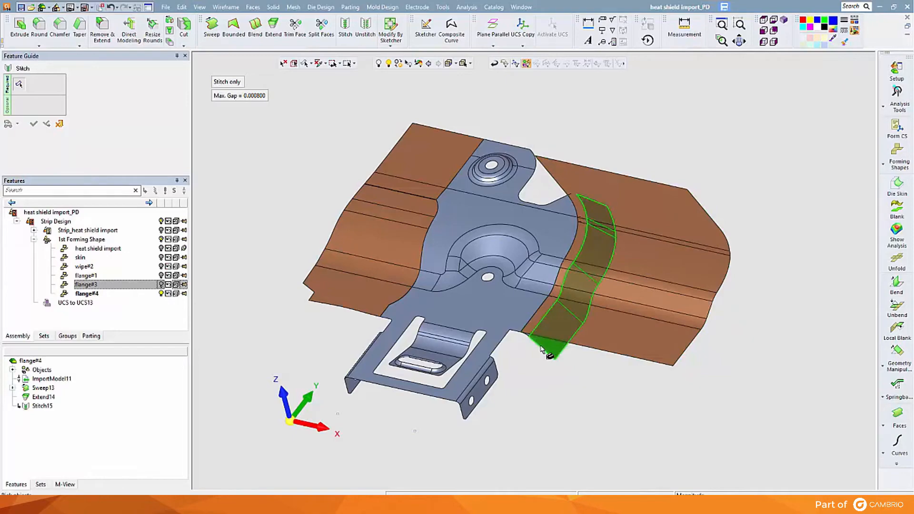
pyautogui.click(508, 342)
pyautogui.rightClick(508, 342)
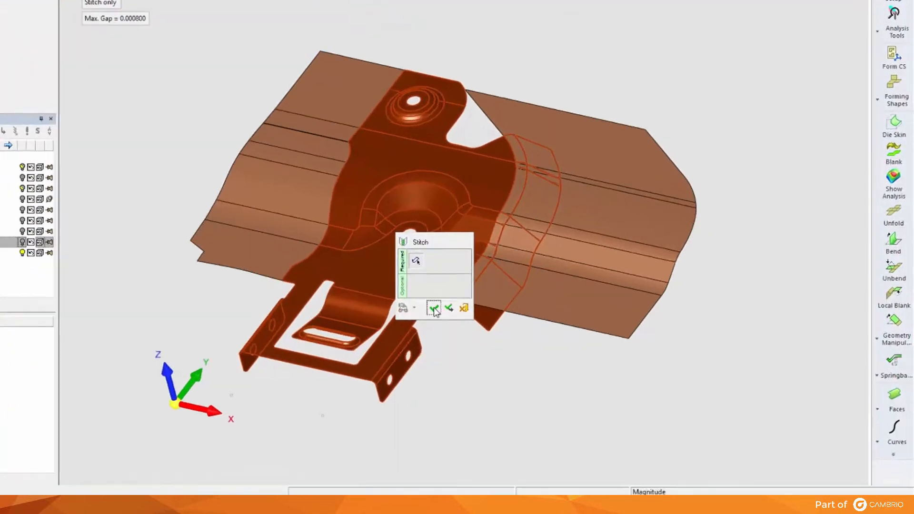
pyautogui.click(433, 309)
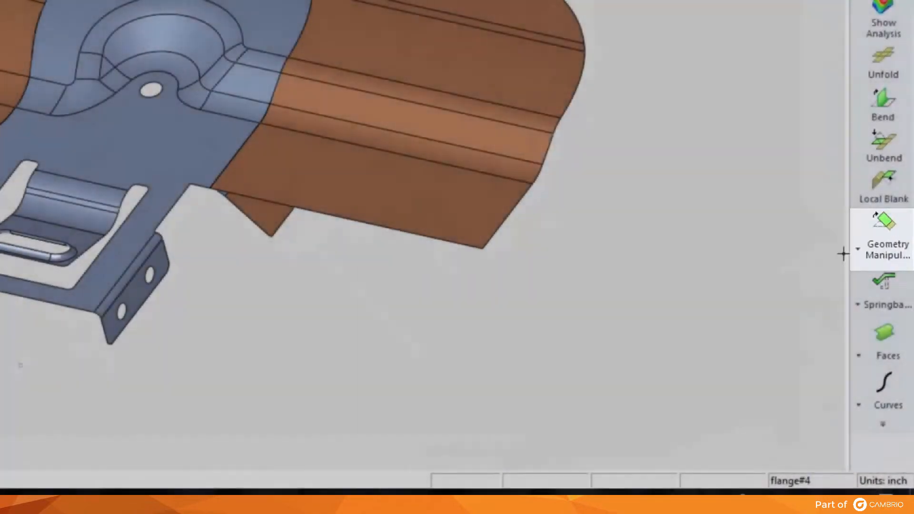
# Step: Flatten the curved flange onto the swept sheet with Blank on Binder, using HSLA 350, thickness 0.074 and Trim Binder on
pyautogui.click(866, 249)
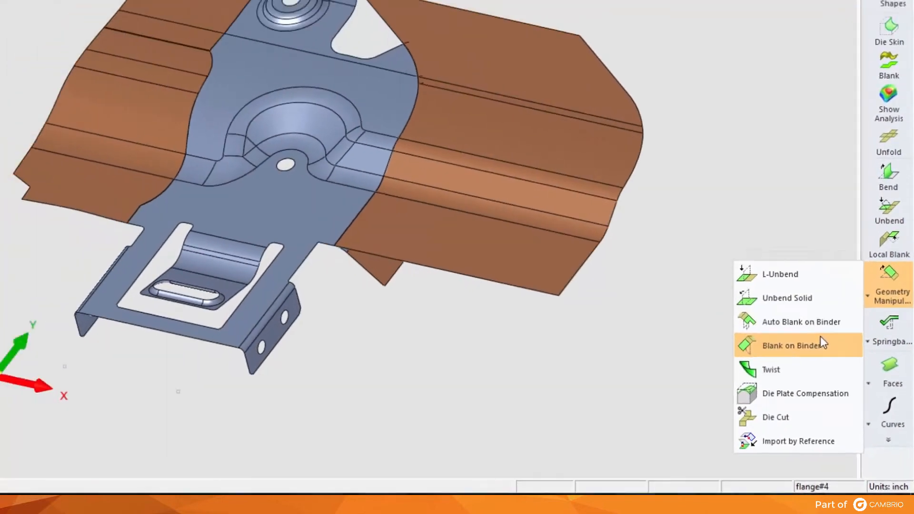
pyautogui.click(785, 309)
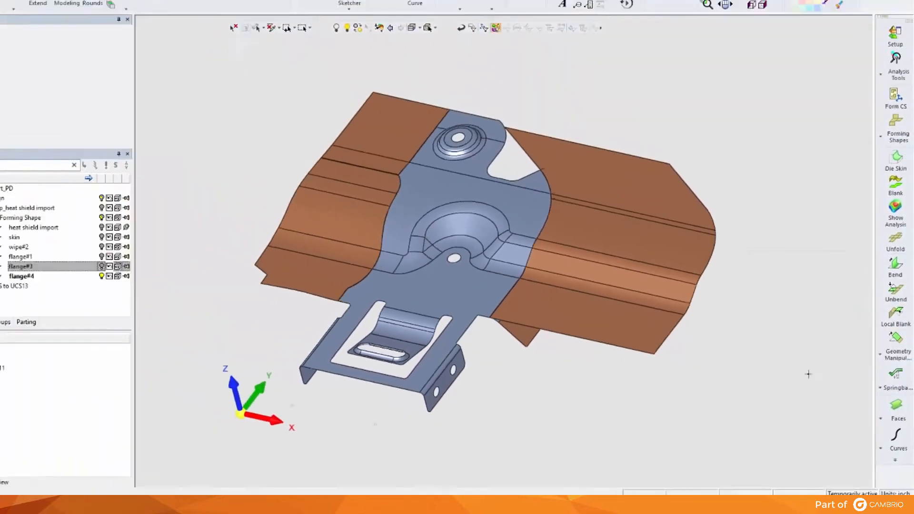
pyautogui.click(673, 332)
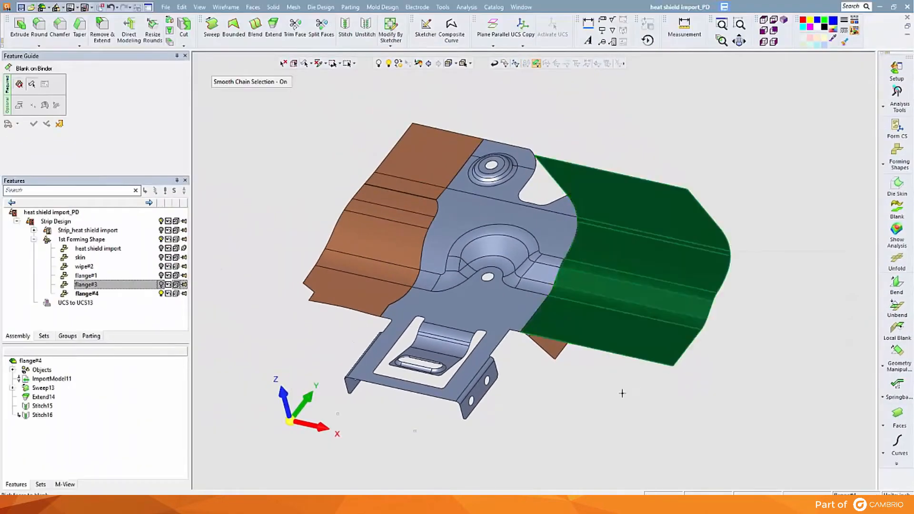
pyautogui.click(558, 355)
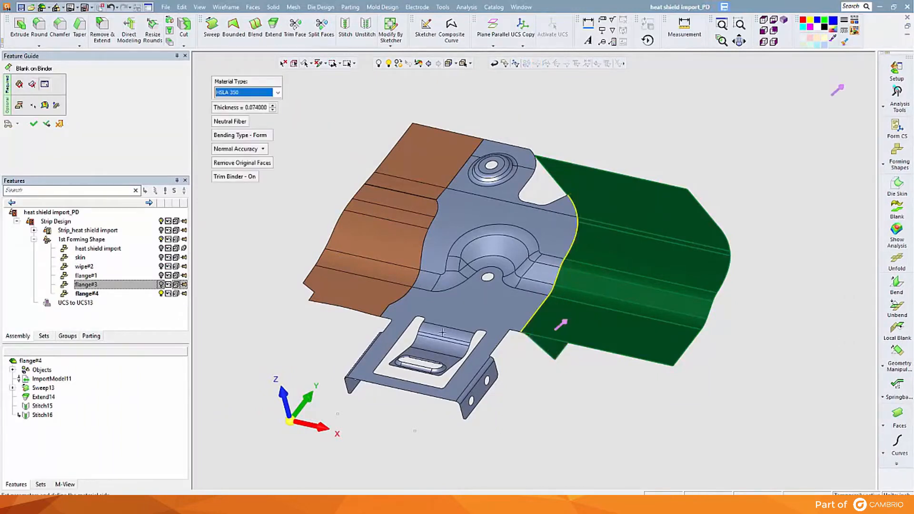
pyautogui.click(35, 123)
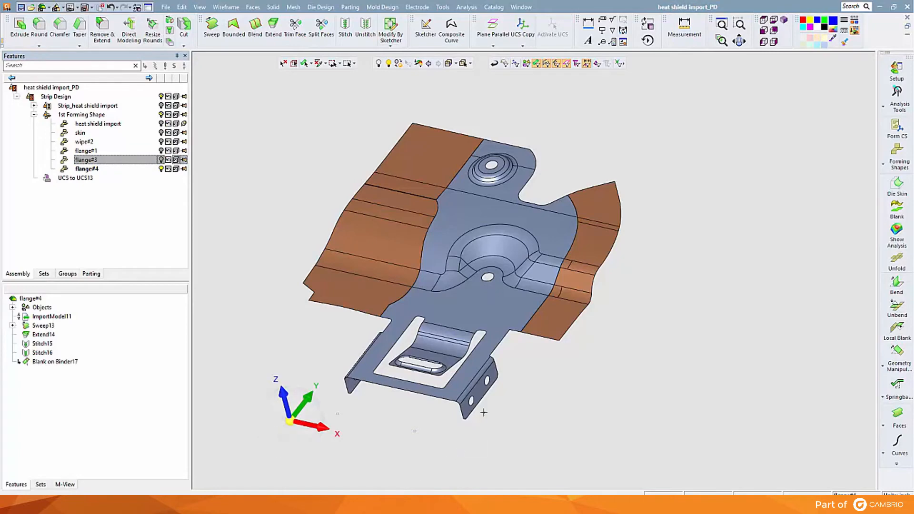
# Step: Add a copy of flange#4 as an inch forming part named bend, with a forming progression of 15
pyautogui.keyDown('ctrl'); pyautogui.moveTo(559, 275); pyautogui.dragTo(450, 204, button='middle'); pyautogui.keyUp('ctrl')
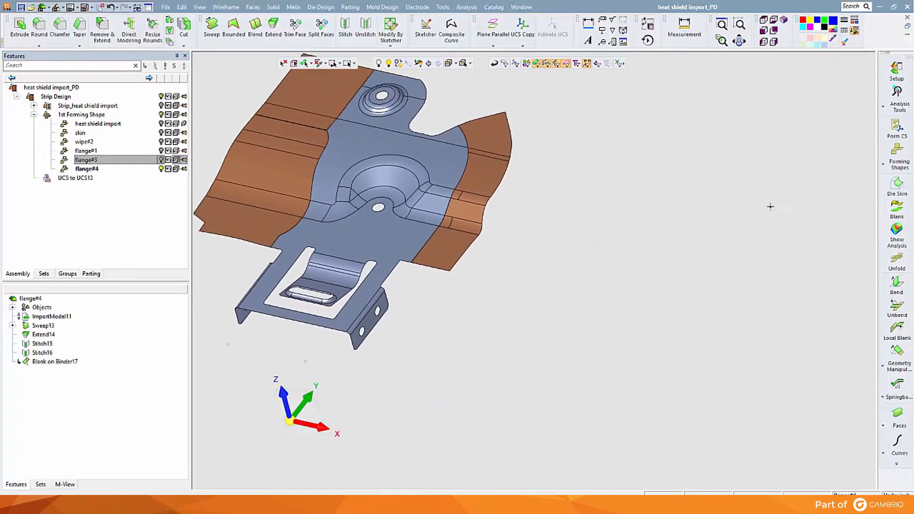
pyautogui.click(898, 158)
pyautogui.click(832, 148)
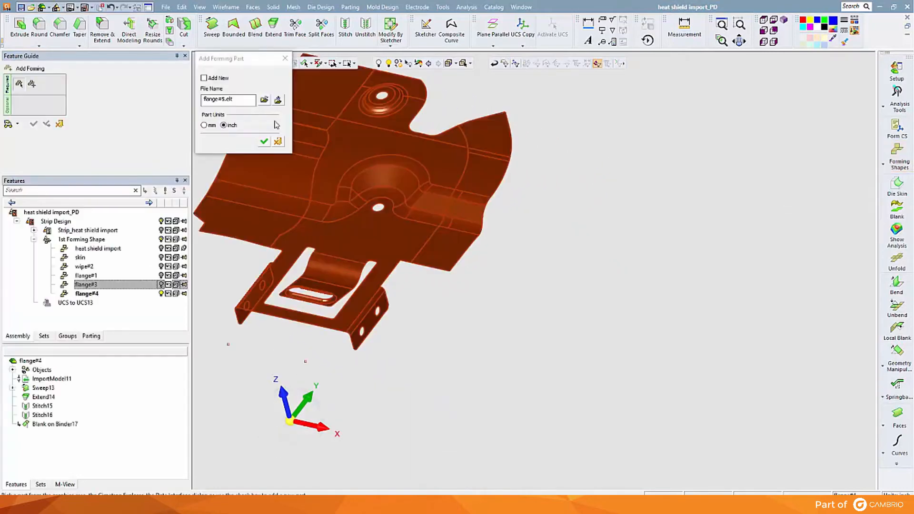
pyautogui.moveTo(246, 100); pyautogui.dragTo(204, 100)
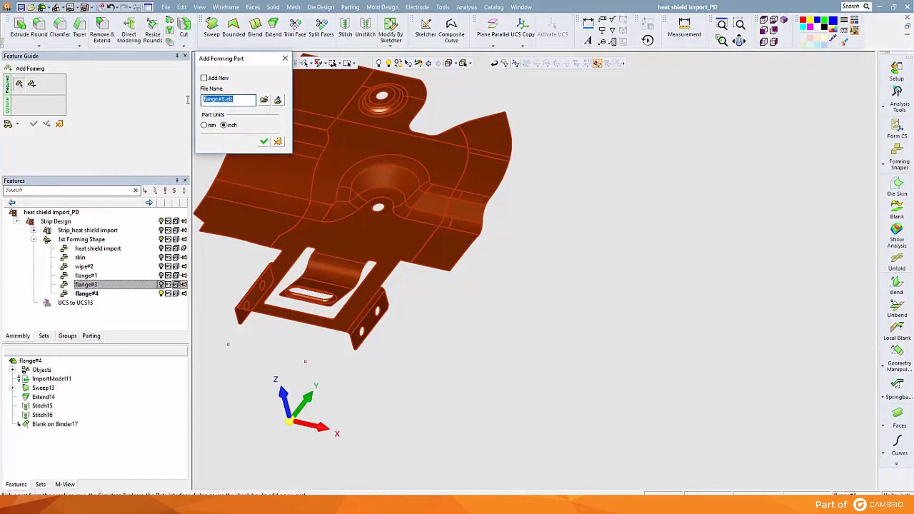
pyautogui.write('bend')
pyautogui.press('Return')
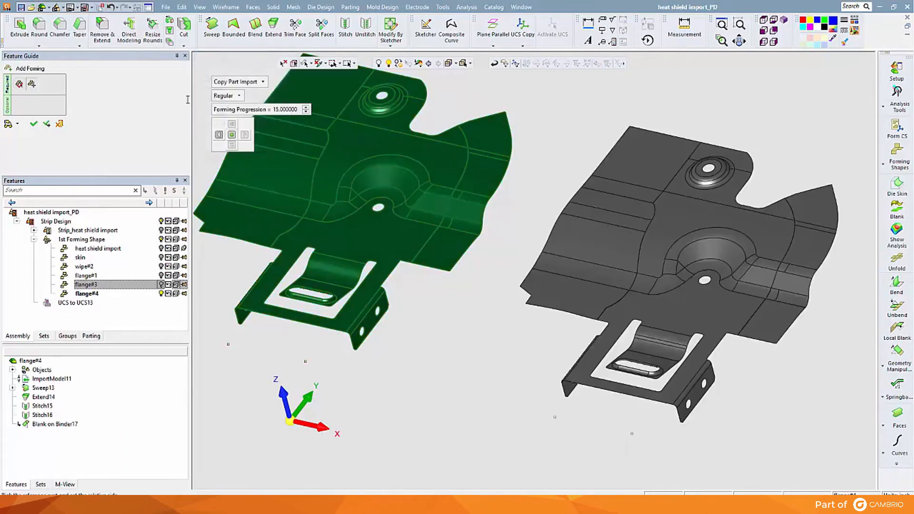
pyautogui.click(34, 123)
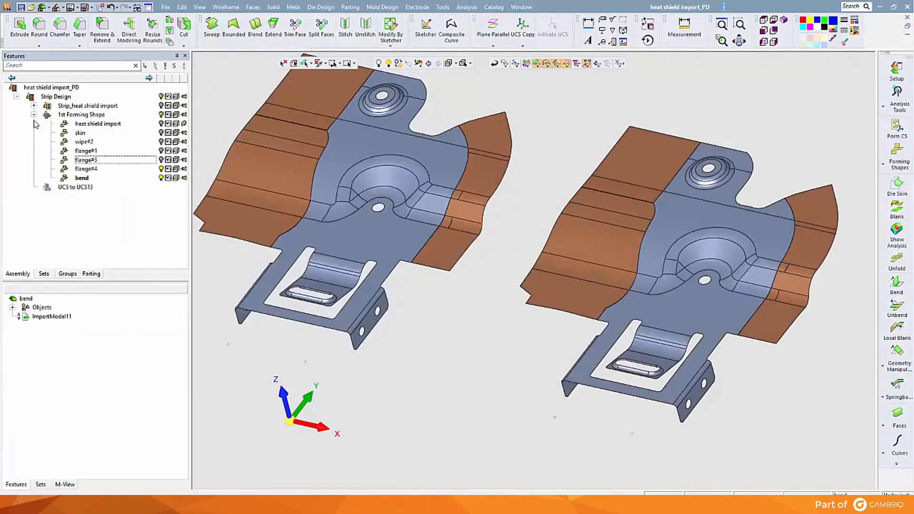
# Step: Start an Unbend on the bend part, with the flat frame face as the planar face and the two-hole side tab's bend radius
pyautogui.keyDown('ctrl'); pyautogui.moveTo(527, 213); pyautogui.dragTo(363, 178, button='middle'); pyautogui.keyUp('ctrl')
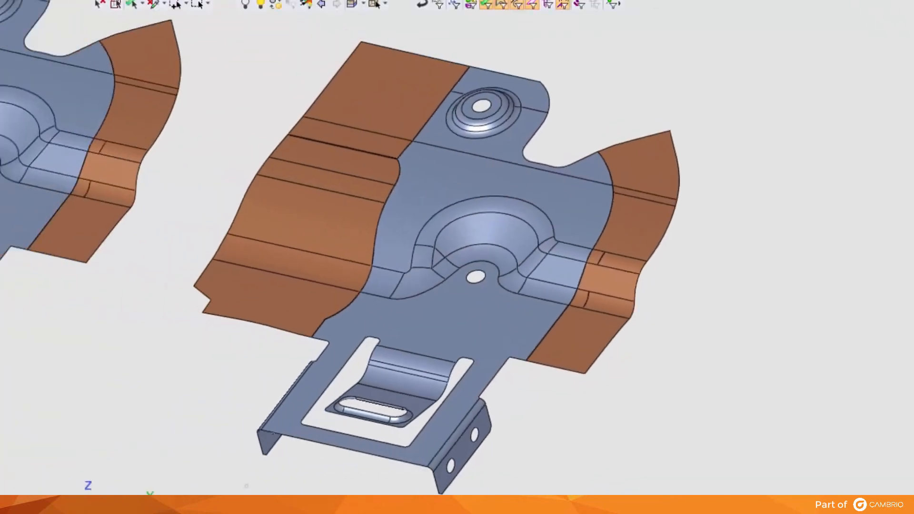
pyautogui.click(882, 354)
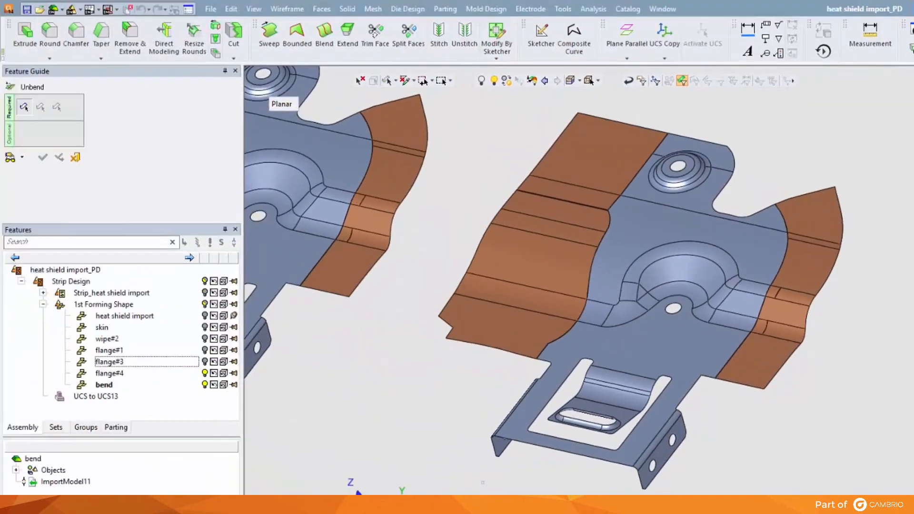
pyautogui.click(646, 433)
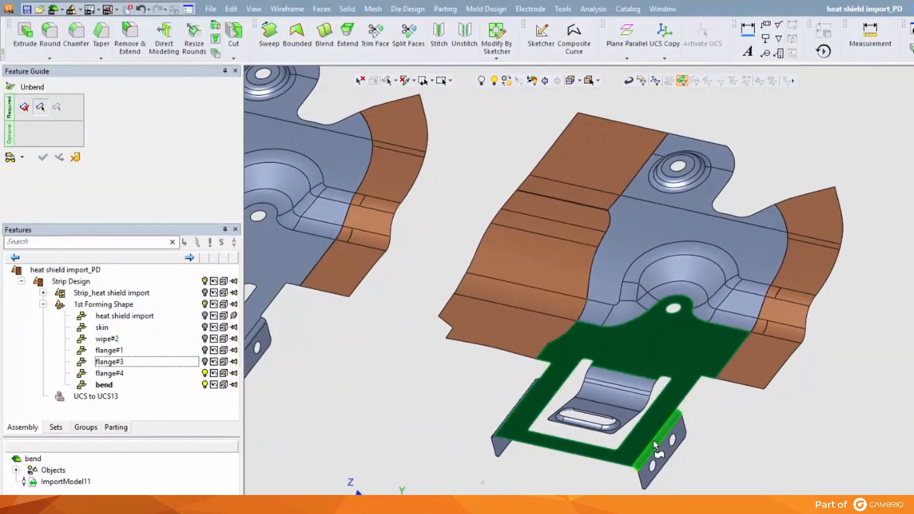
pyautogui.click(653, 440)
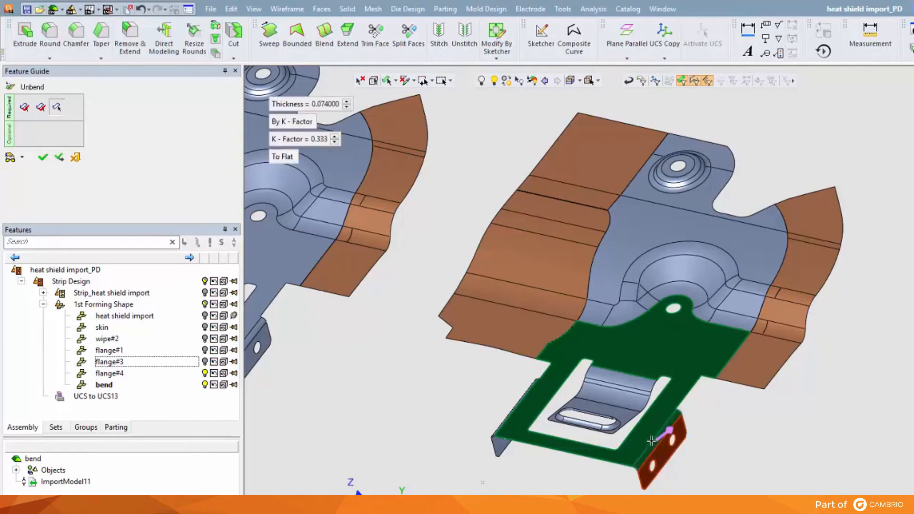
# Step: Preview the two-hole side tab's unbend by an angle of 45 and check the radius options, returning to To Flat
pyautogui.click(285, 157)
pyautogui.click(292, 175)
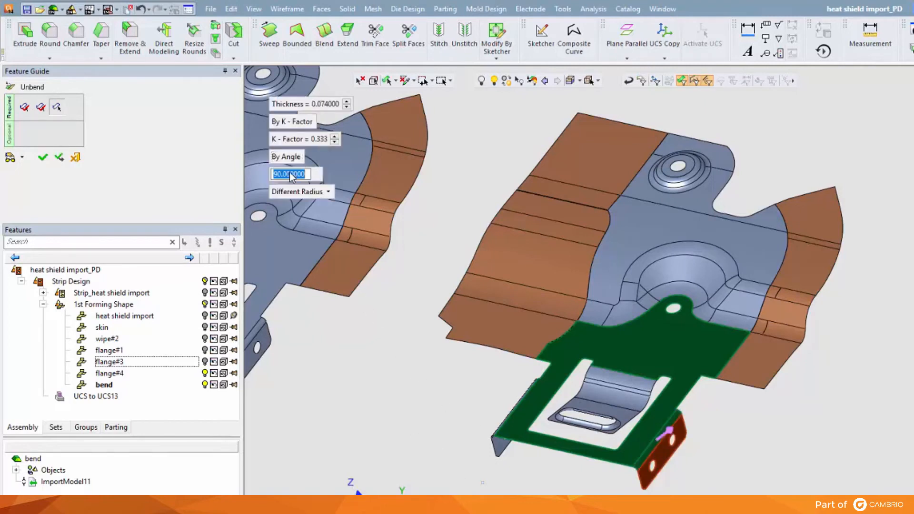
pyautogui.write('45')
pyautogui.press('Return')
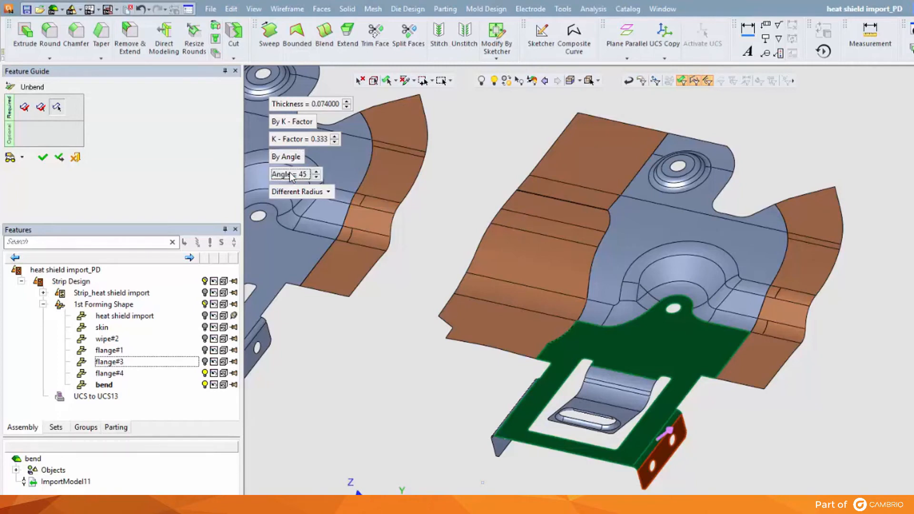
pyautogui.click(12, 159)
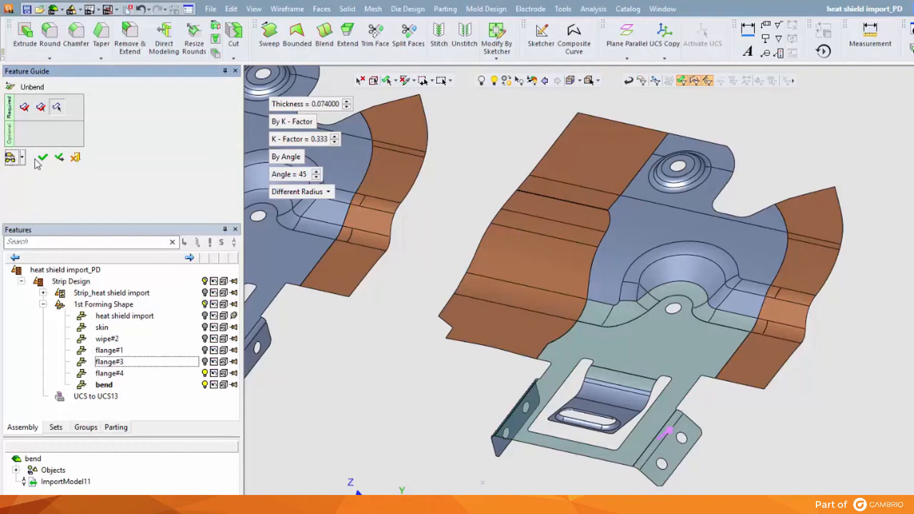
pyautogui.click(287, 192)
pyautogui.click(287, 192)
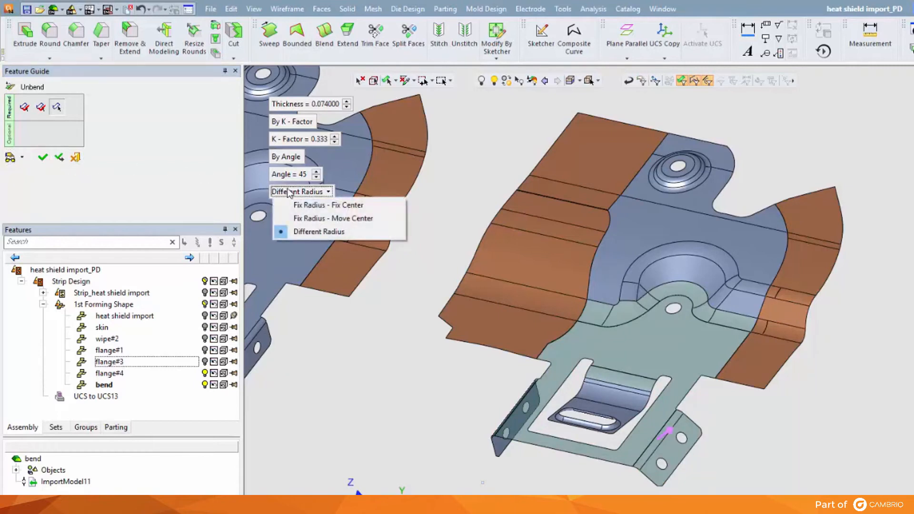
pyautogui.click(287, 157)
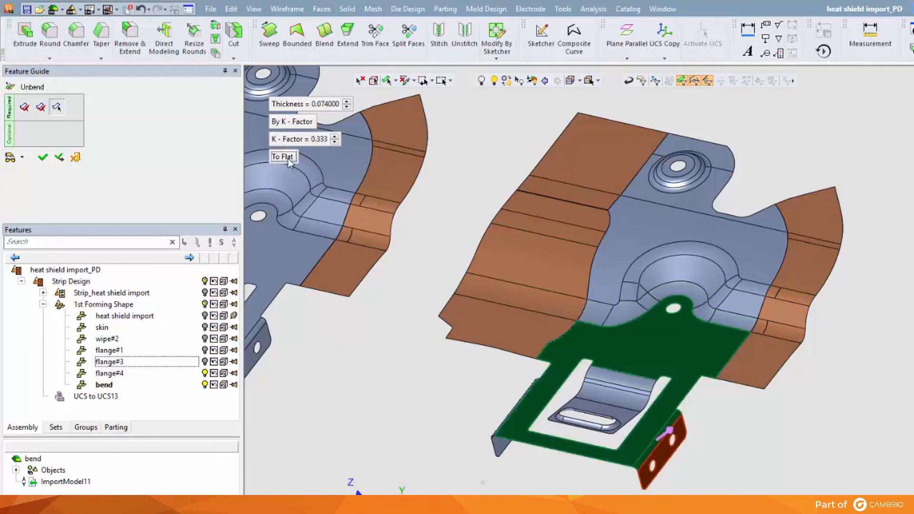
# Step: Unbend the two-hole side tab to flat, and unbend the opposite side tab to flat from the same planar frame face
pyautogui.click(62, 161)
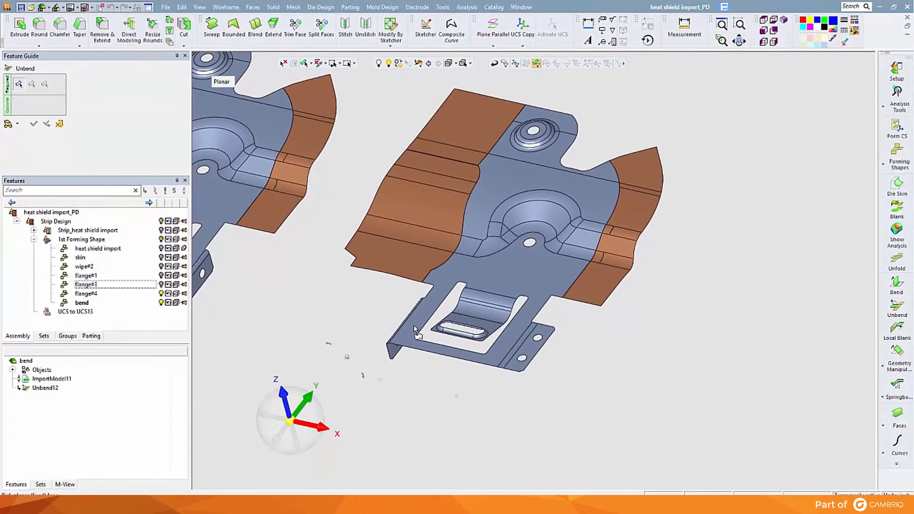
pyautogui.click(416, 331)
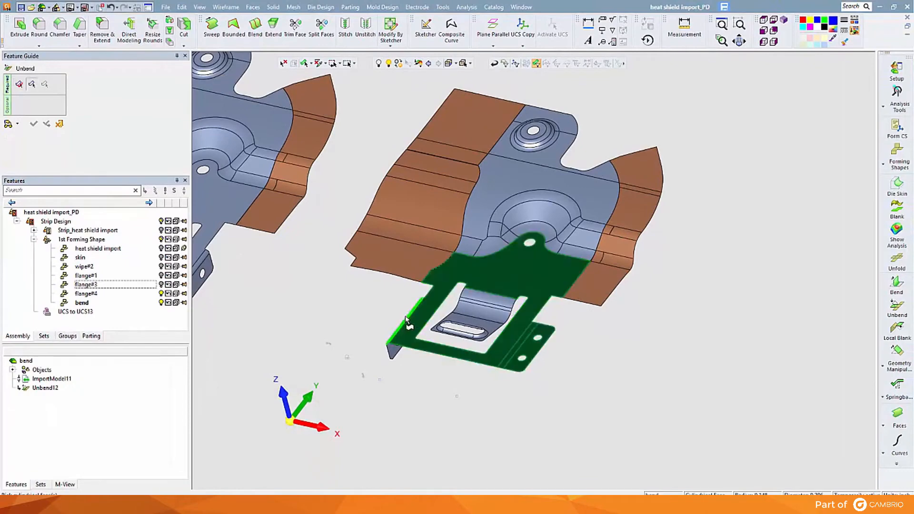
pyautogui.click(406, 320)
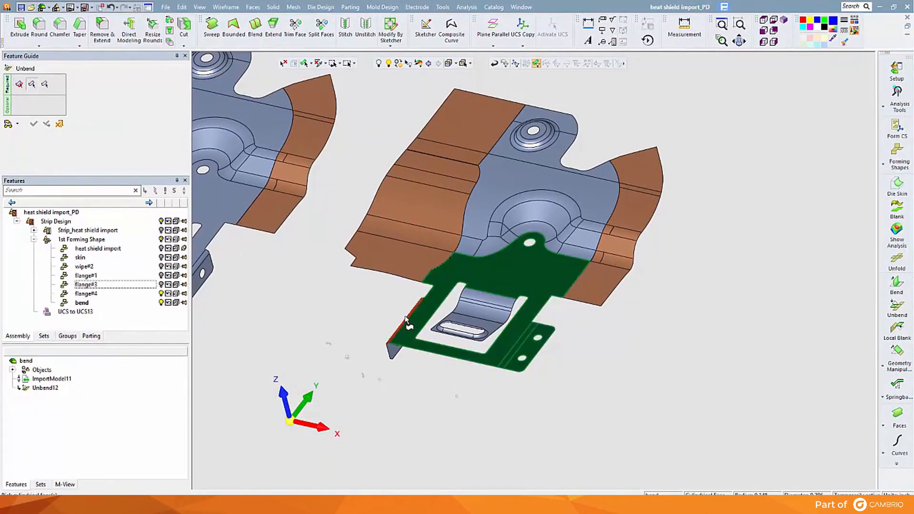
pyautogui.middleClick(384, 300)
pyautogui.click(385, 301)
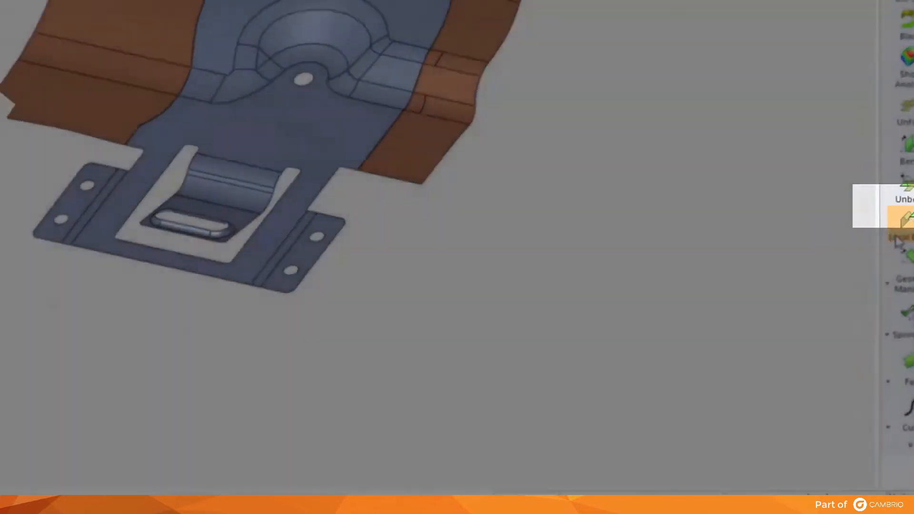
# Step: Flatten the centre tab with Local Blank from the frame face, using HSLA 350 and thickness 0.074, transferring the embossed slot faces
pyautogui.click(876, 215)
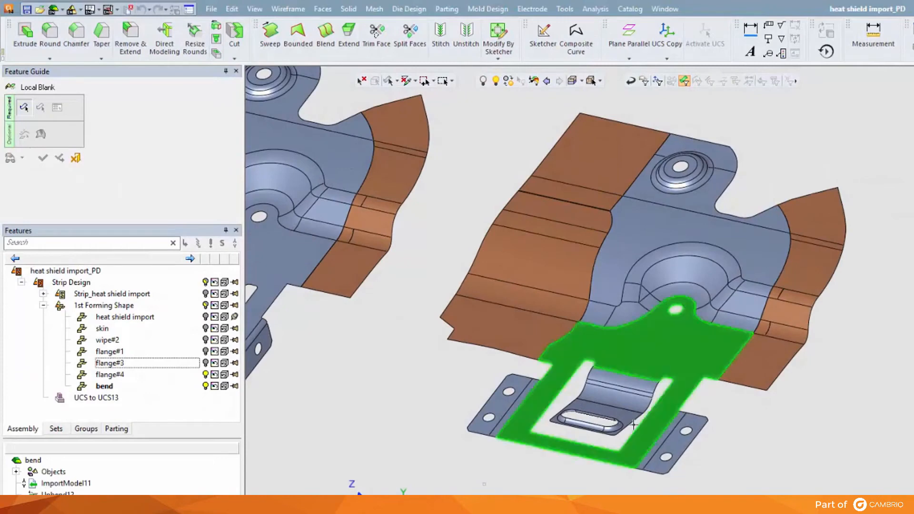
pyautogui.click(637, 434)
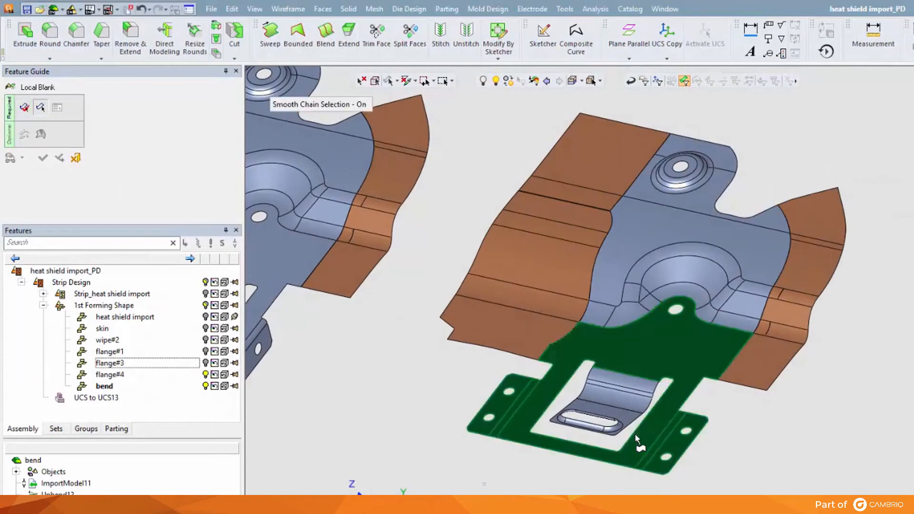
pyautogui.scroll(5, 425, 443)
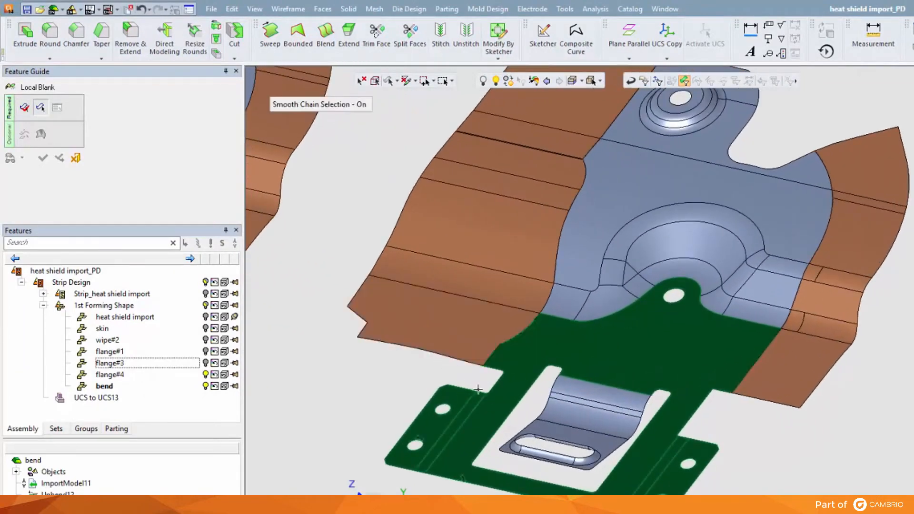
pyautogui.click(554, 411)
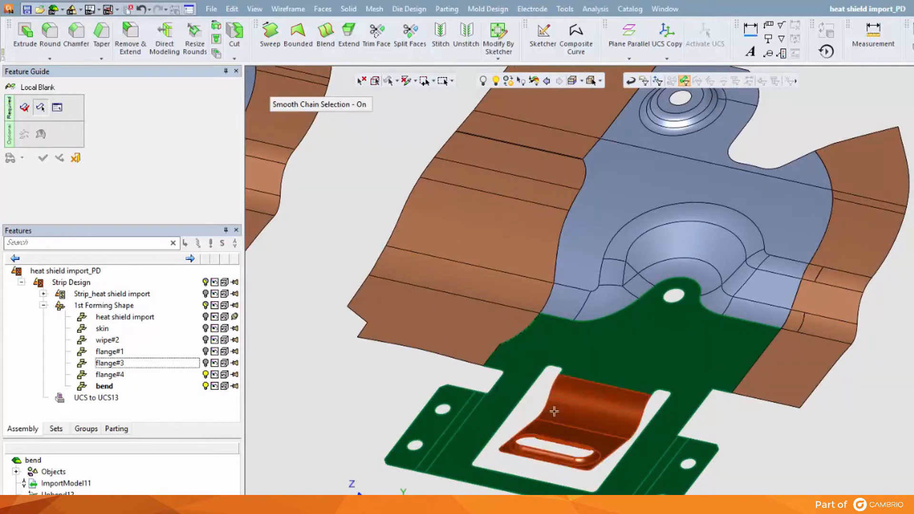
pyautogui.middleClick(526, 410)
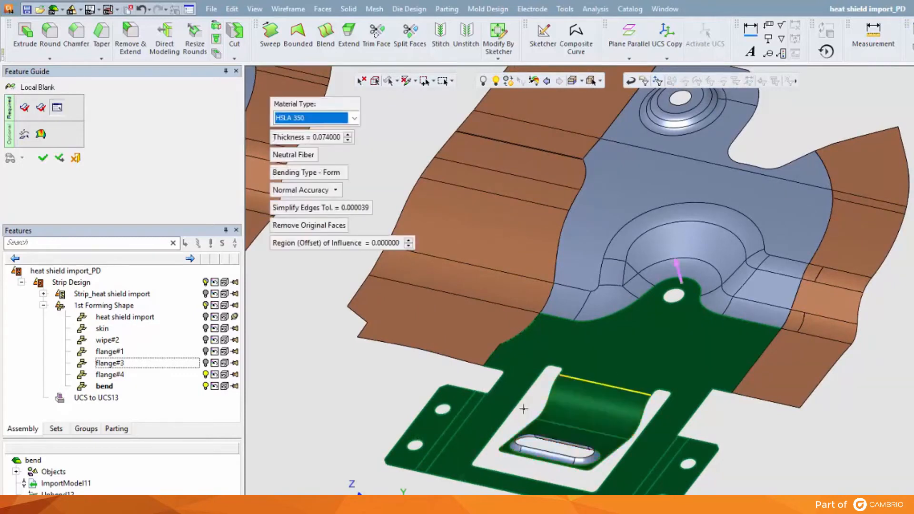
pyautogui.click(24, 134)
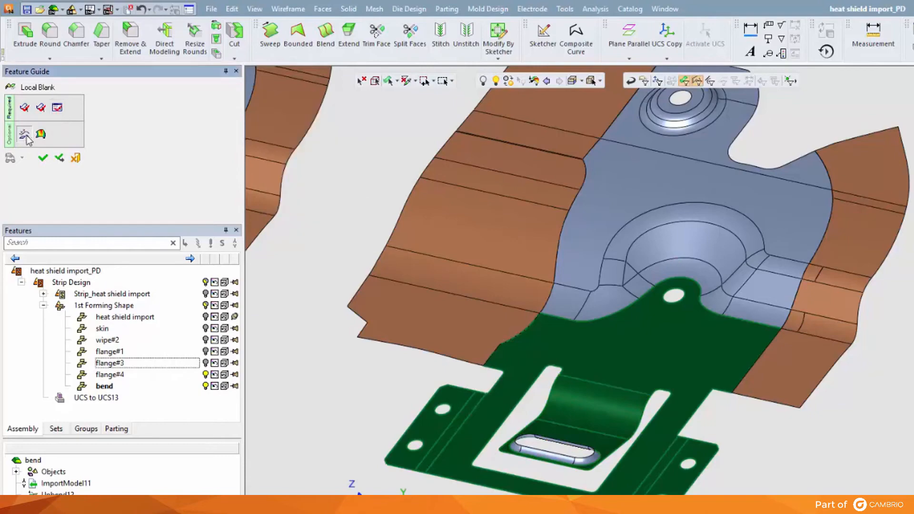
pyautogui.click(558, 456)
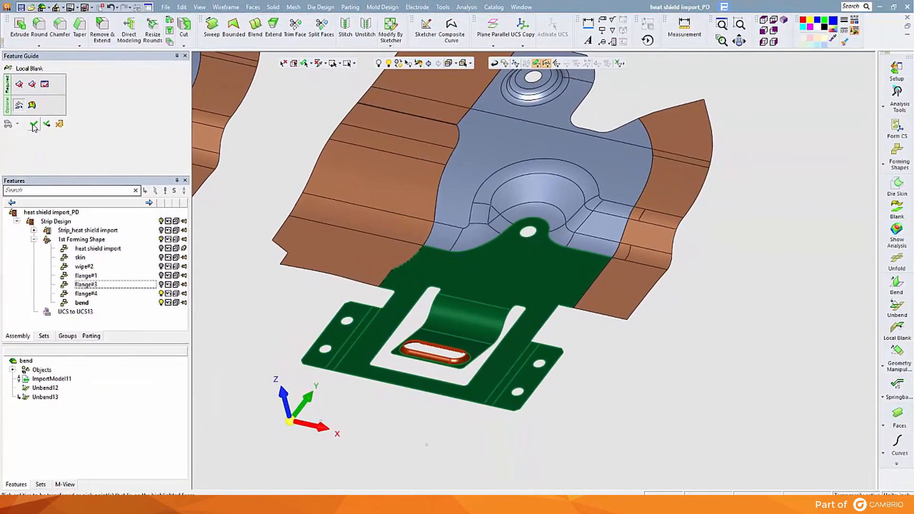
pyautogui.click(35, 132)
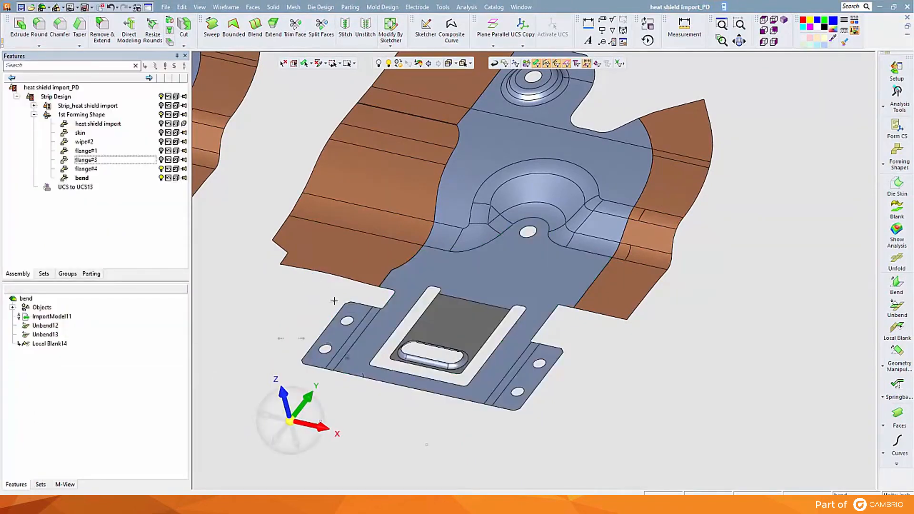
# Step: Add a copy of the bend shape as an inch forming part named flat, with a forming progression of 15
pyautogui.moveTo(336, 304); pyautogui.dragTo(399, 358, button='middle')
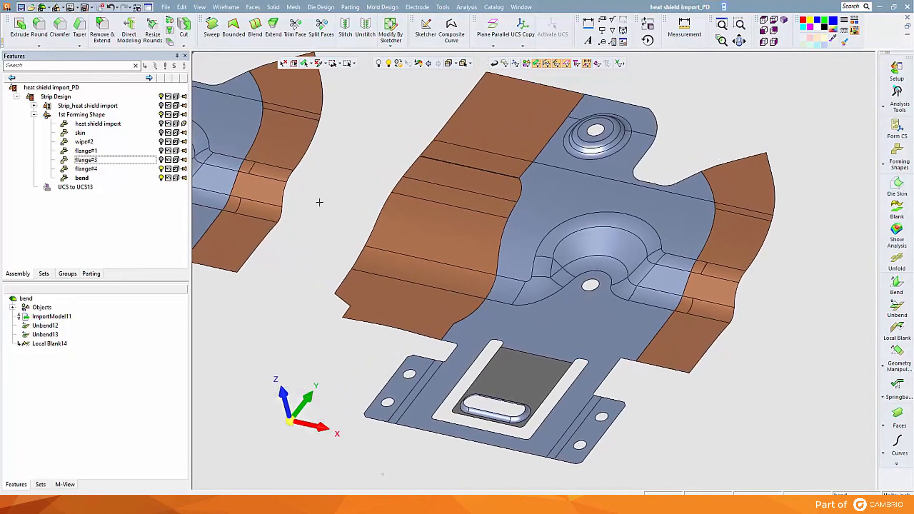
pyautogui.keyDown('ctrl'); pyautogui.moveTo(333, 162); pyautogui.dragTo(373, 304, button='right'); pyautogui.keyUp('ctrl')
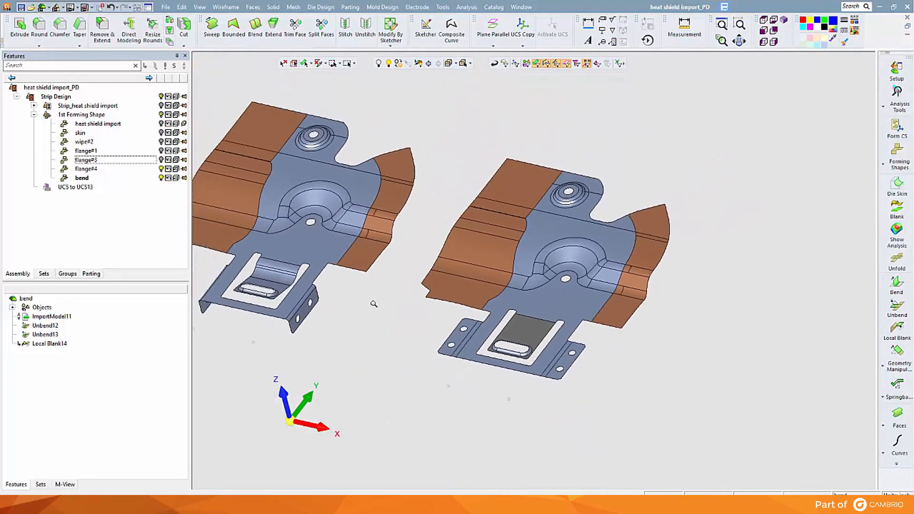
pyautogui.moveTo(364, 300); pyautogui.dragTo(229, 224, button='middle')
pyautogui.click(891, 161)
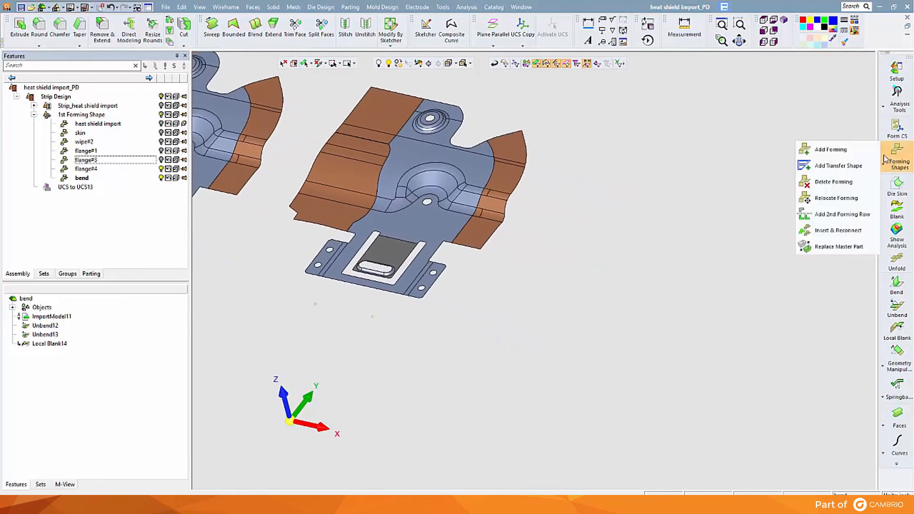
pyautogui.click(871, 150)
pyautogui.click(499, 193)
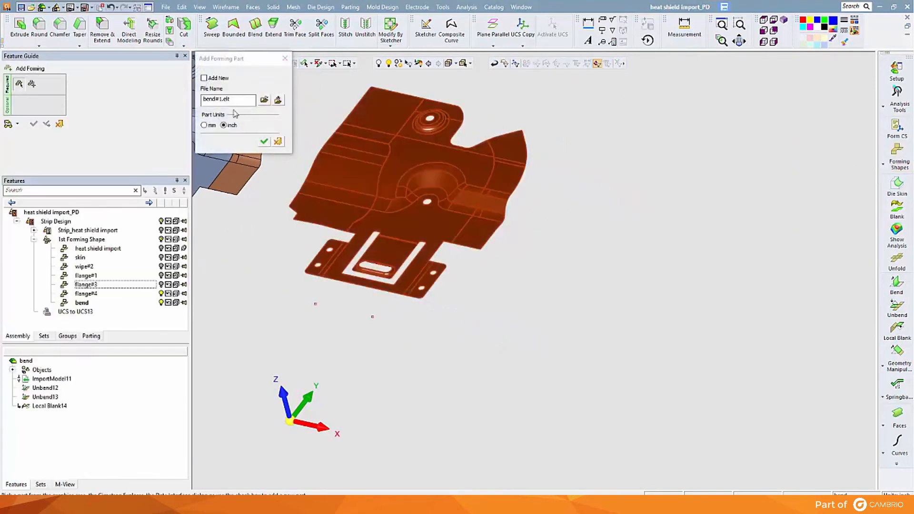
pyautogui.moveTo(238, 101); pyautogui.dragTo(171, 87)
pyautogui.write('flat')
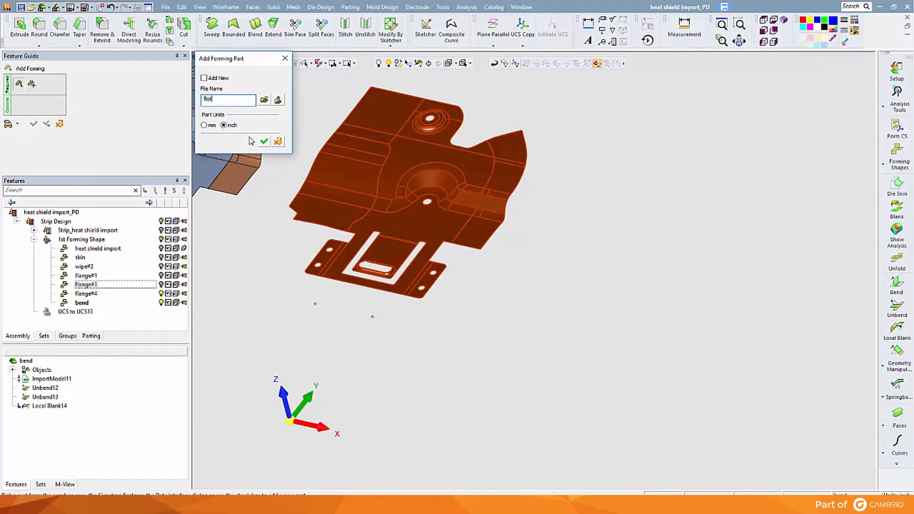
pyautogui.click(264, 141)
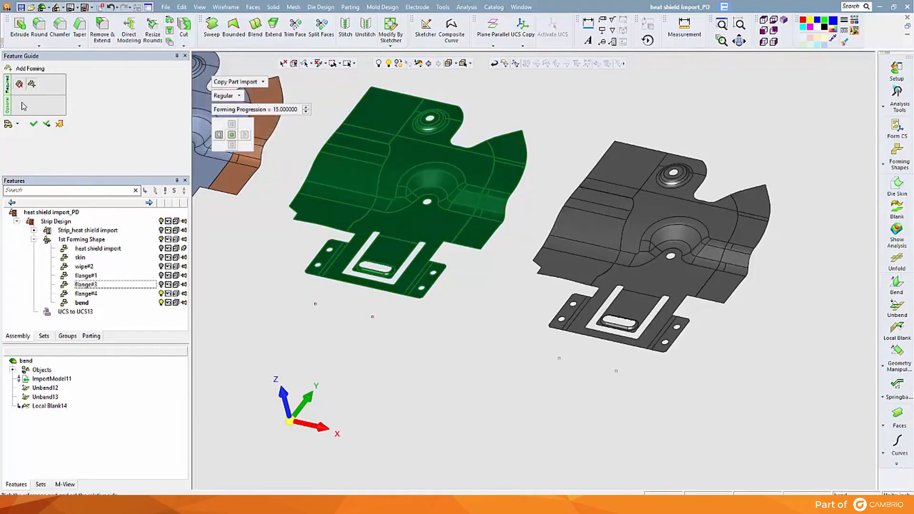
pyautogui.click(33, 124)
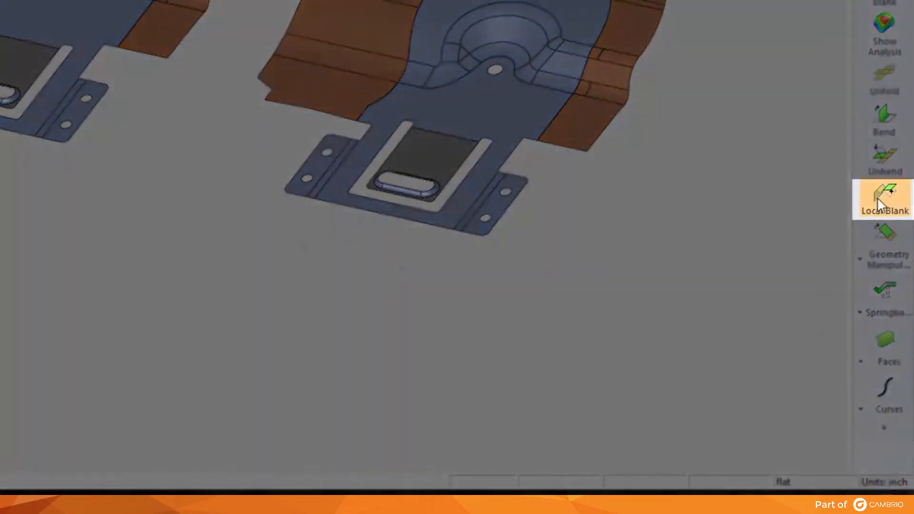
# Step: Flatten the flat part's formed body and centre tab with Local Blank from its planar rear faces, using HSLA 350, transferring the embossed slot faces
pyautogui.click(877, 197)
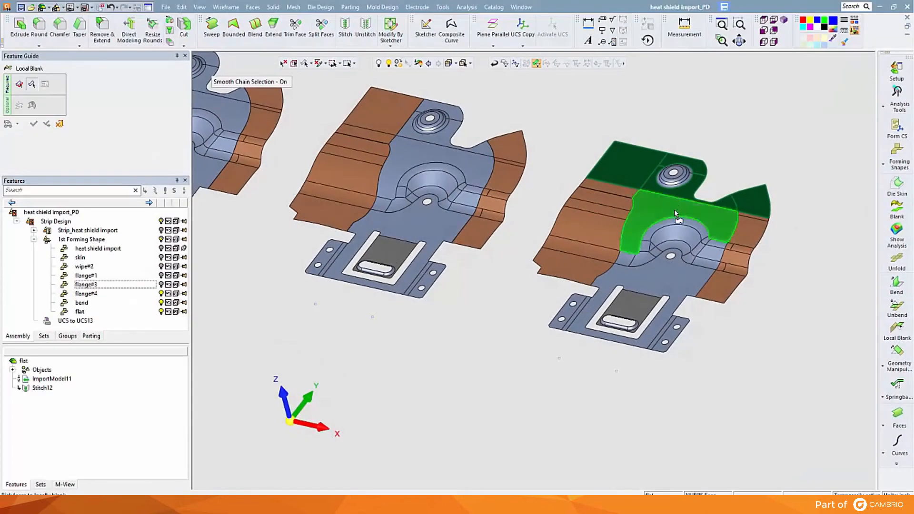
pyautogui.click(674, 220)
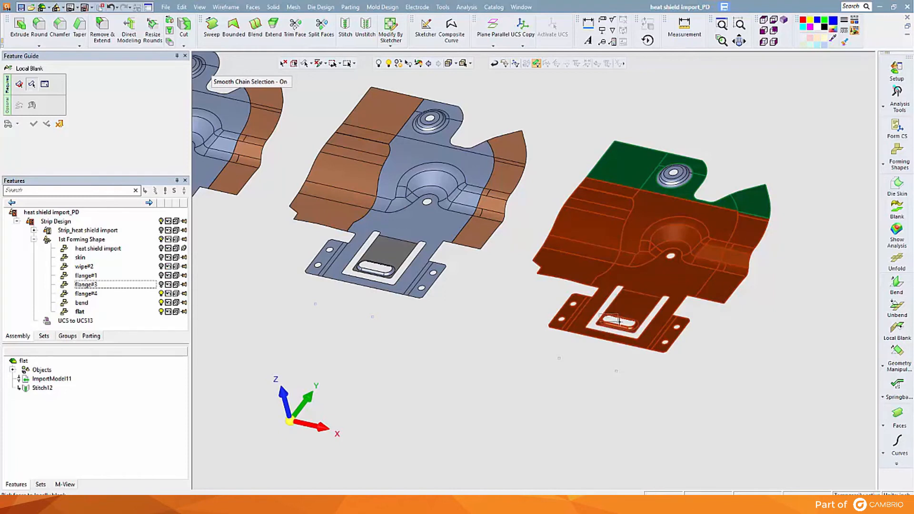
pyautogui.click(638, 325)
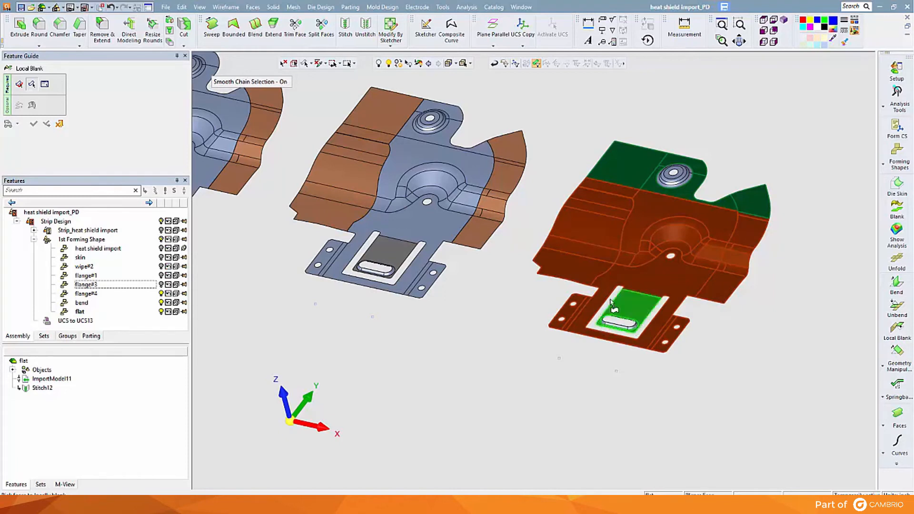
pyautogui.click(283, 82)
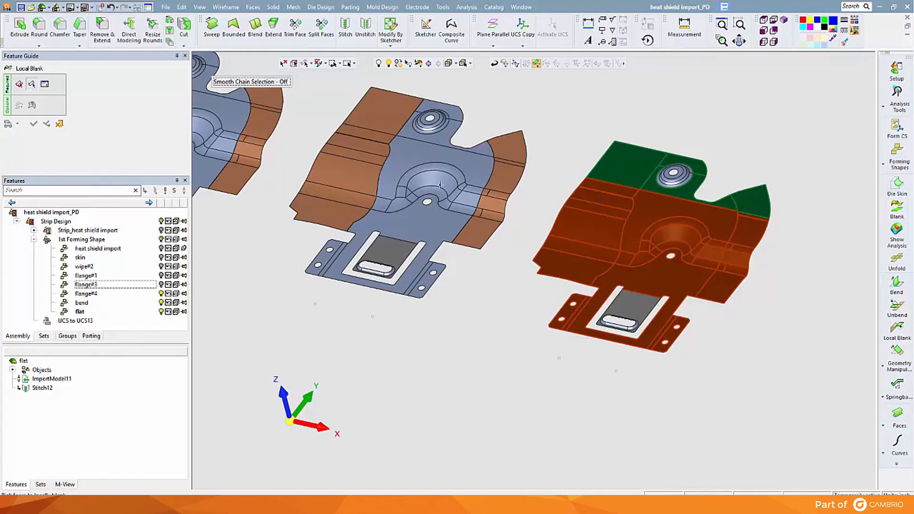
pyautogui.click(633, 304)
pyautogui.middleClick(493, 260)
pyautogui.middleClick(494, 260)
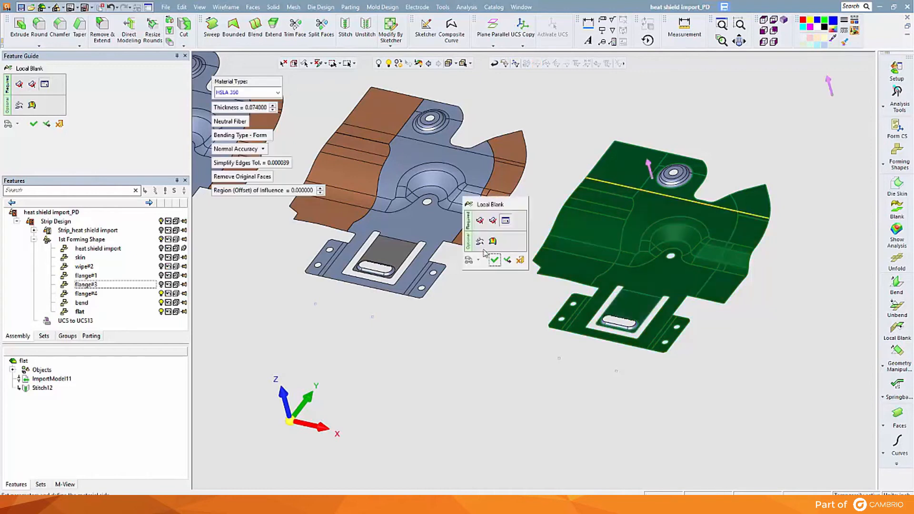
pyautogui.click(481, 241)
pyautogui.moveTo(590, 299); pyautogui.dragTo(655, 347)
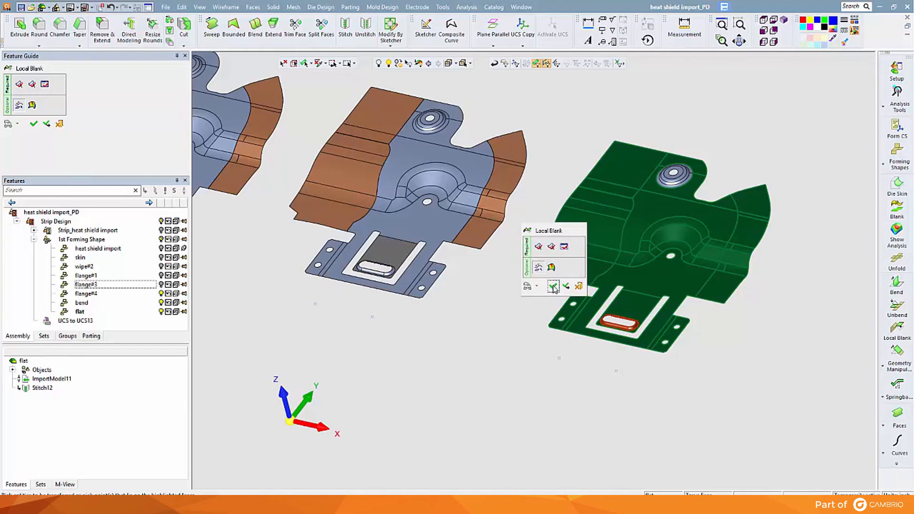
pyautogui.click(553, 286)
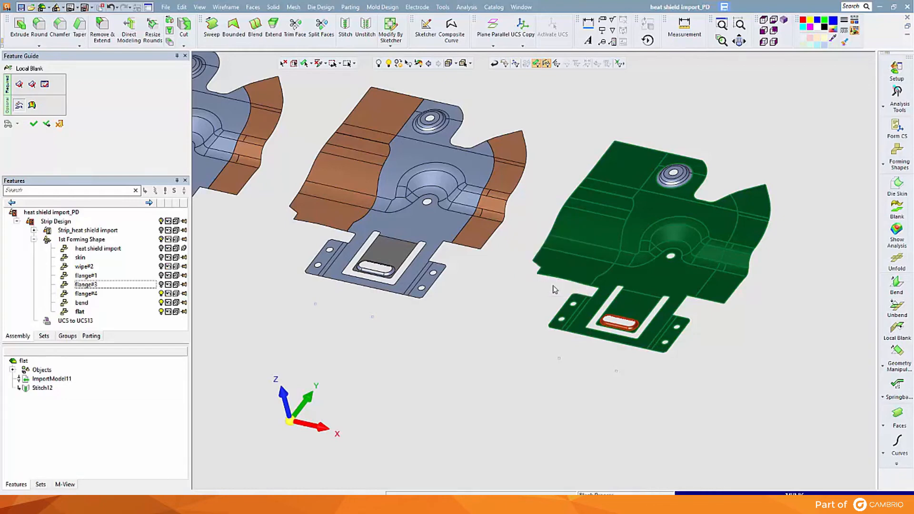
pyautogui.moveTo(553, 289)
pyautogui.mouseDown(button='middle')
pyautogui.moveTo(575, 240)
pyautogui.moveTo(558, 285)
pyautogui.mouseUp(button='middle')
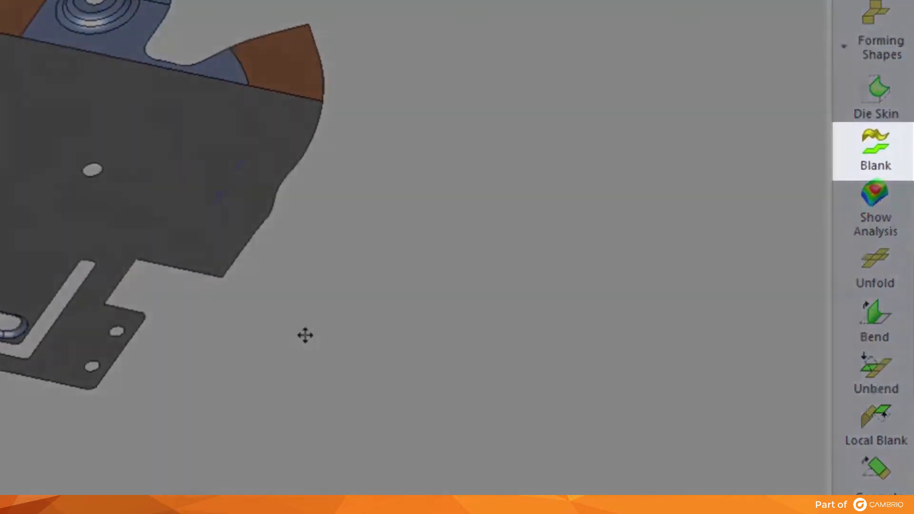
# Step: Create a Blank of the whole flat part as a new part named Blank, using HSLA 350 and thickness 0.074
pyautogui.moveTo(305, 335); pyautogui.dragTo(294, 333, button='middle')
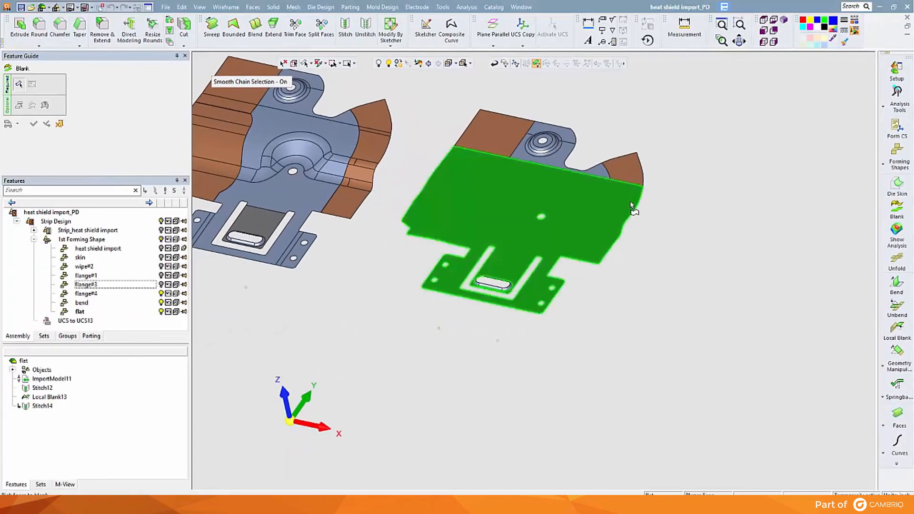
pyautogui.click(587, 195)
pyautogui.middleClick(630, 201)
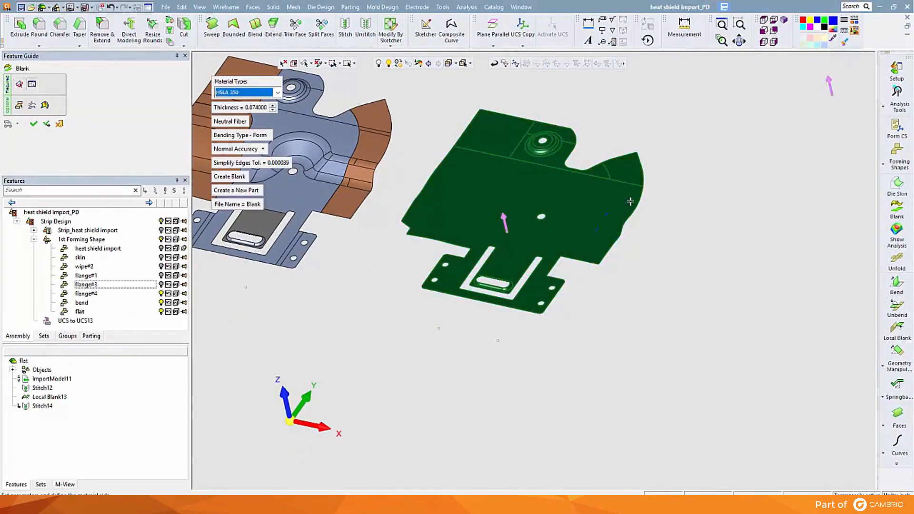
pyautogui.click(34, 124)
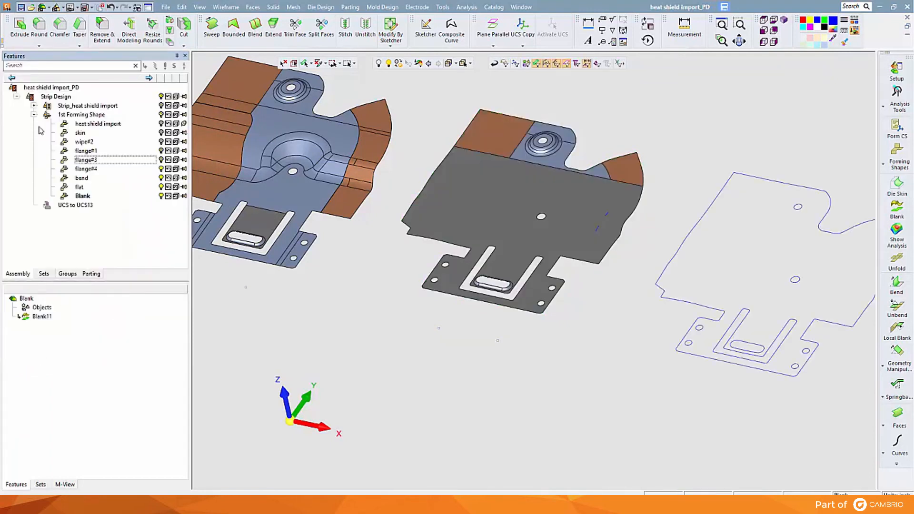
# Step: Create a Blank of the whole skin part as a new part named Blank, using HSLA 350 and thickness 0.074
pyautogui.keyDown('ctrl'); pyautogui.moveTo(735, 224); pyautogui.dragTo(550, 199, button='middle'); pyautogui.keyUp('ctrl')
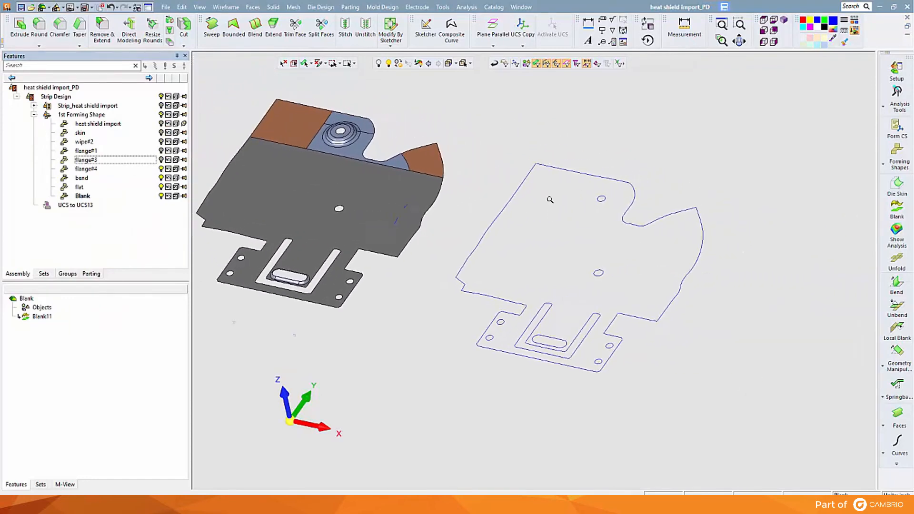
pyautogui.keyDown('ctrl'); pyautogui.moveTo(550, 199); pyautogui.dragTo(547, 163, button='right'); pyautogui.keyUp('ctrl')
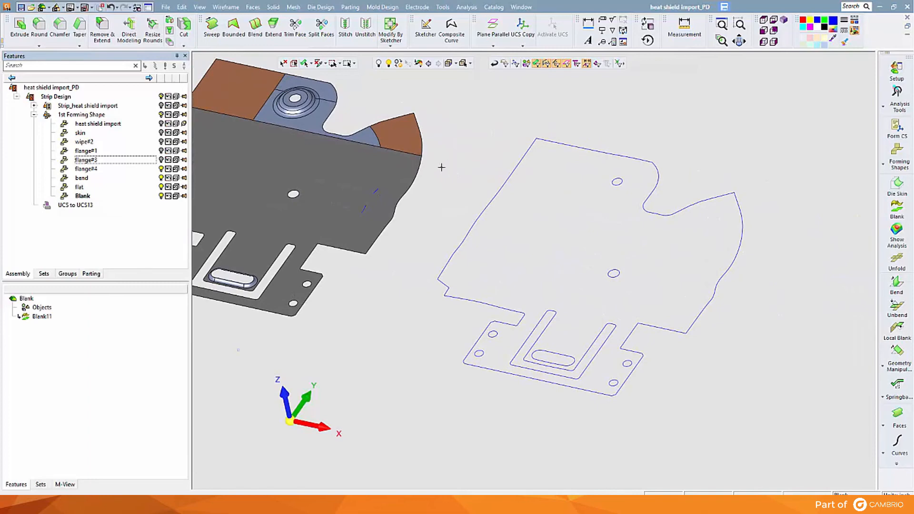
pyautogui.keyDown('ctrl'); pyautogui.moveTo(809, 180); pyautogui.dragTo(761, 456, button='right'); pyautogui.keyUp('ctrl')
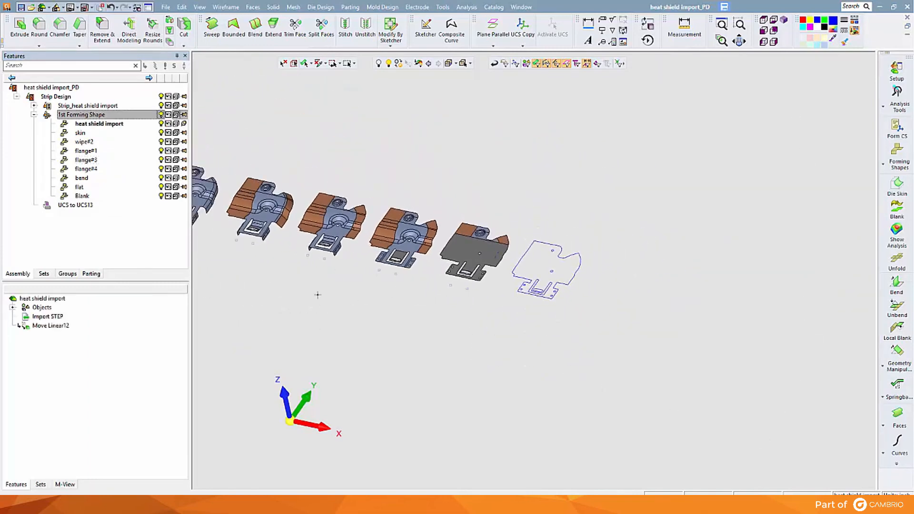
pyautogui.keyDown('ctrl'); pyautogui.moveTo(248, 283); pyautogui.dragTo(597, 310, button='middle'); pyautogui.keyUp('ctrl')
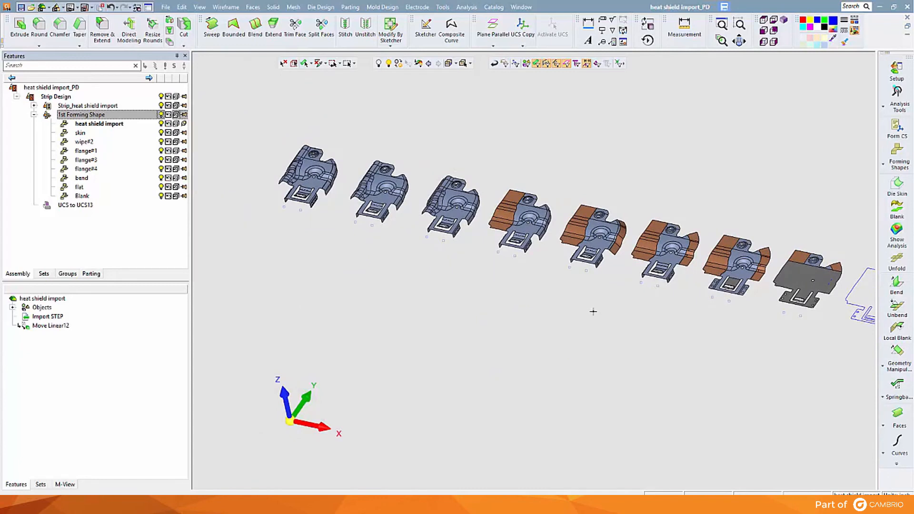
pyautogui.click(896, 208)
pyautogui.click(404, 175)
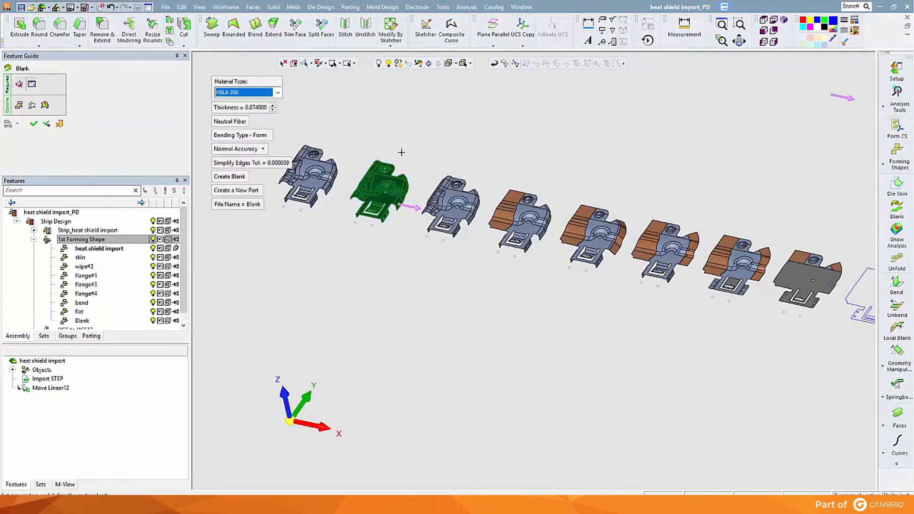
pyautogui.click(34, 124)
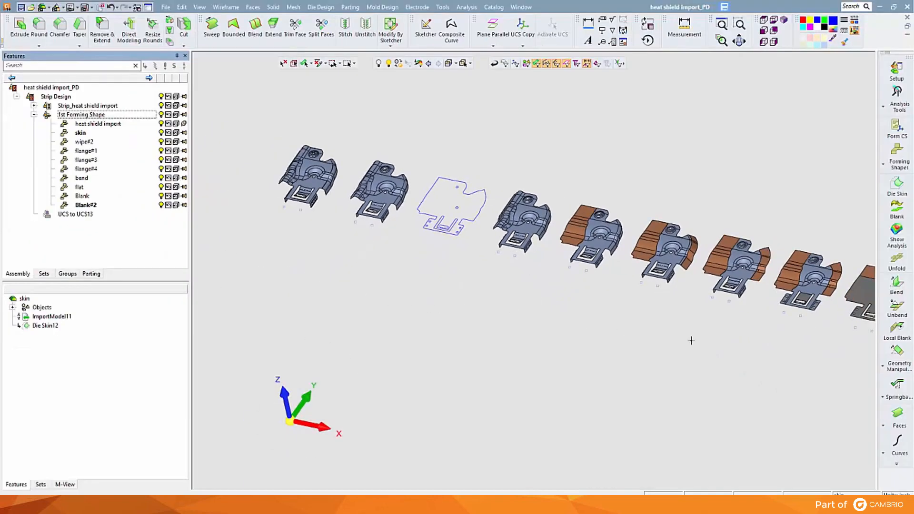
# Step: Activate the Blank part at the end of the row and use Import by Reference with the skin blank's outer contour as reference
pyautogui.moveTo(820, 379); pyautogui.dragTo(643, 291, button='middle')
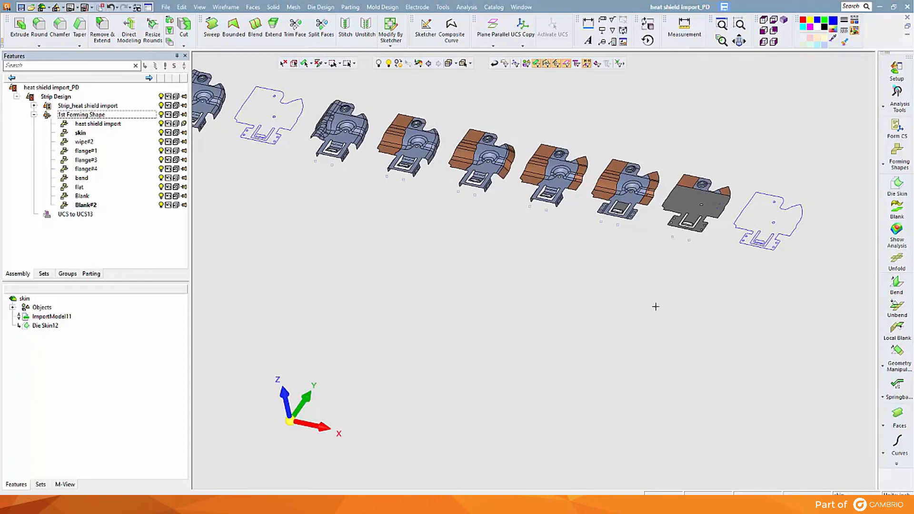
pyautogui.rightClick(788, 240)
pyautogui.click(789, 239)
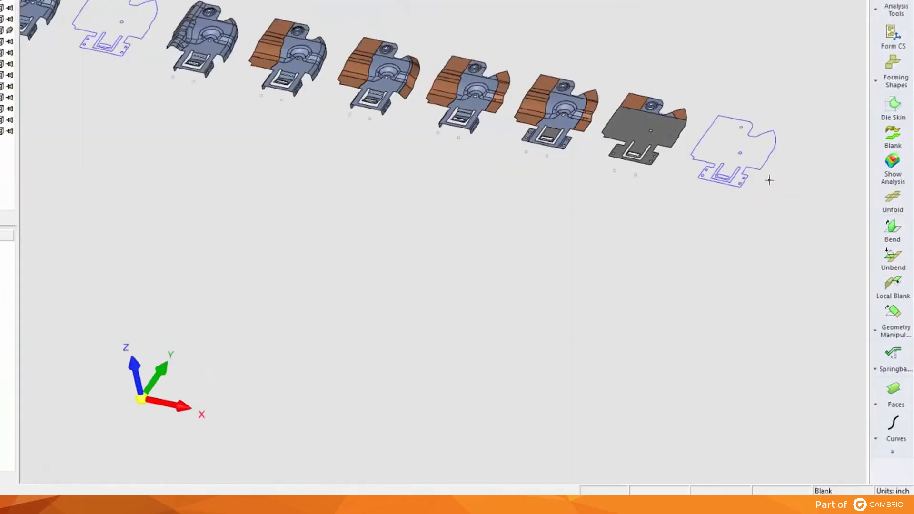
pyautogui.click(891, 369)
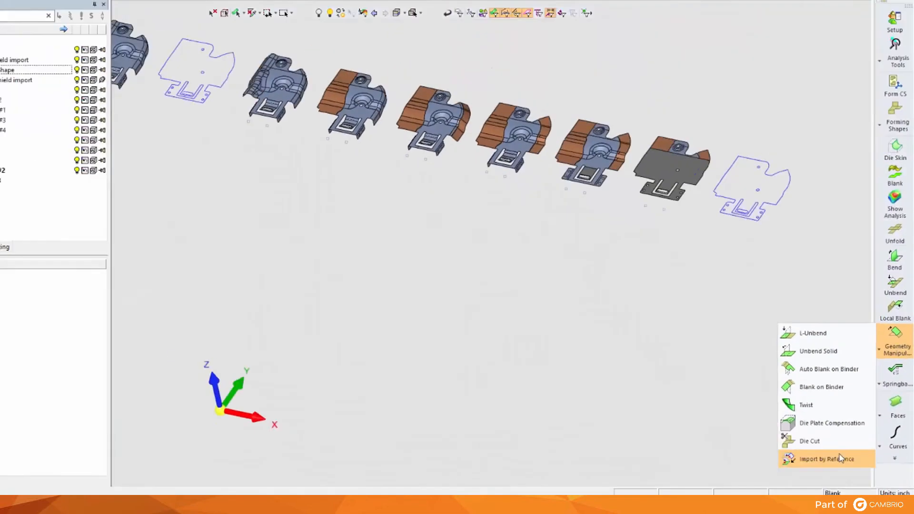
pyautogui.click(764, 420)
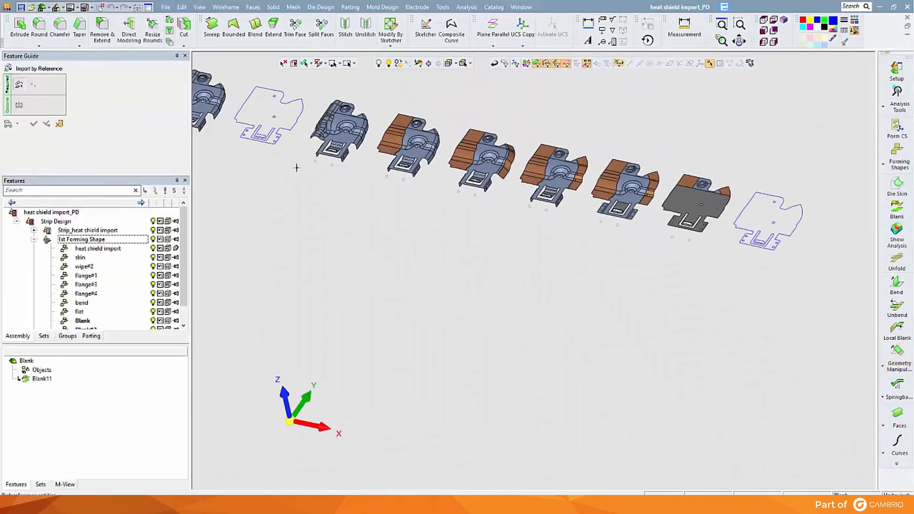
pyautogui.click(280, 140)
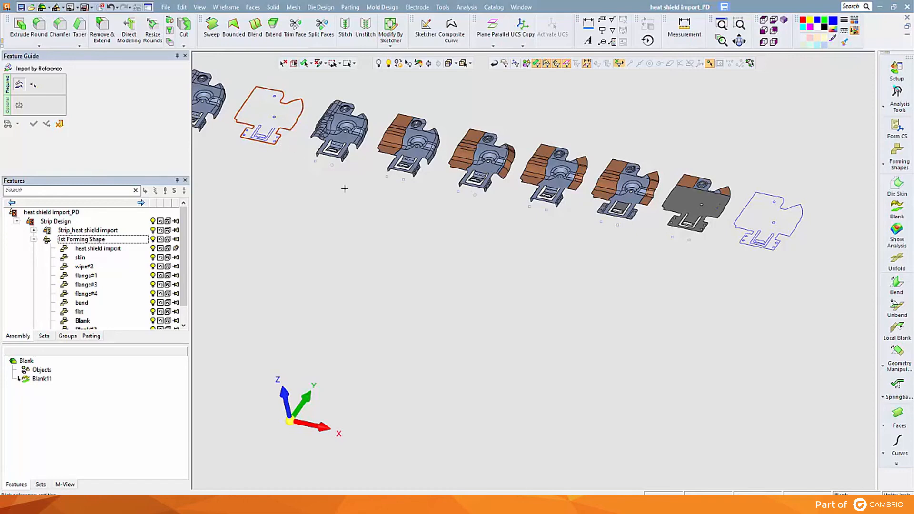
pyautogui.middleClick(792, 278)
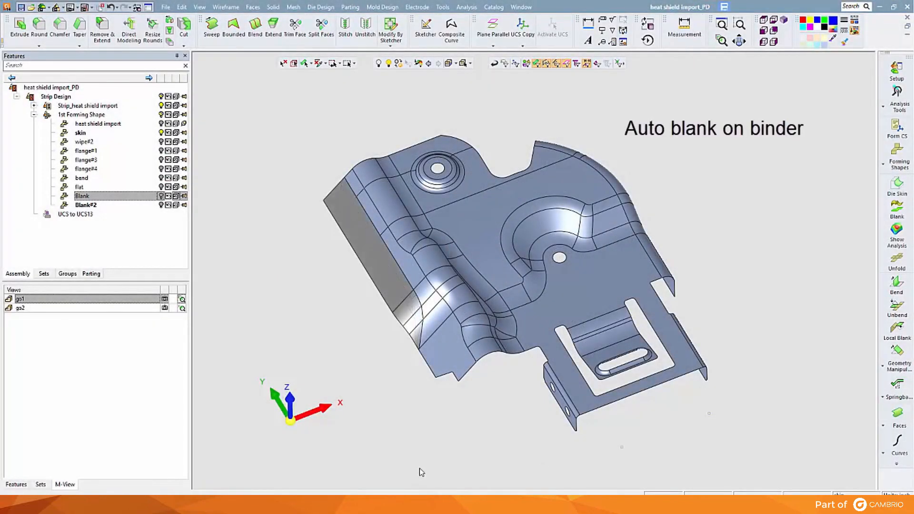
# Step: View the skin part from the saved views go2 and go1
pyautogui.click(47, 308)
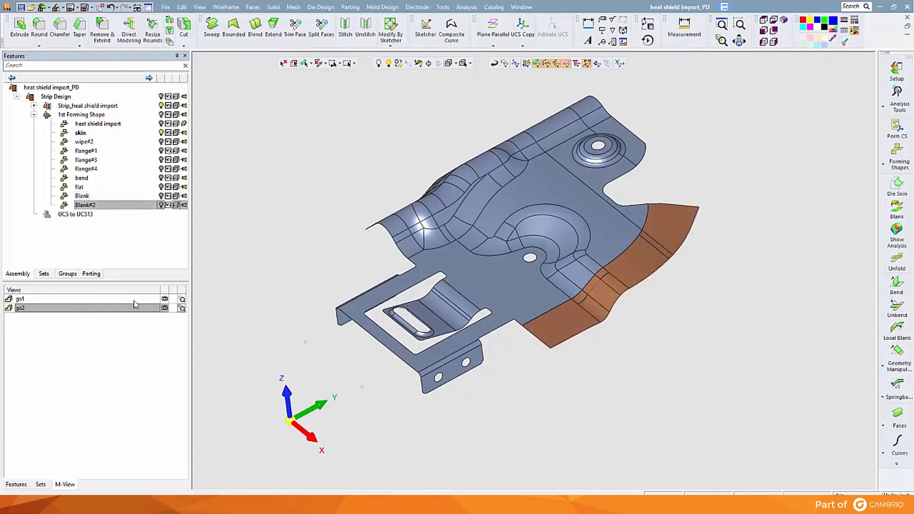
pyautogui.click(134, 299)
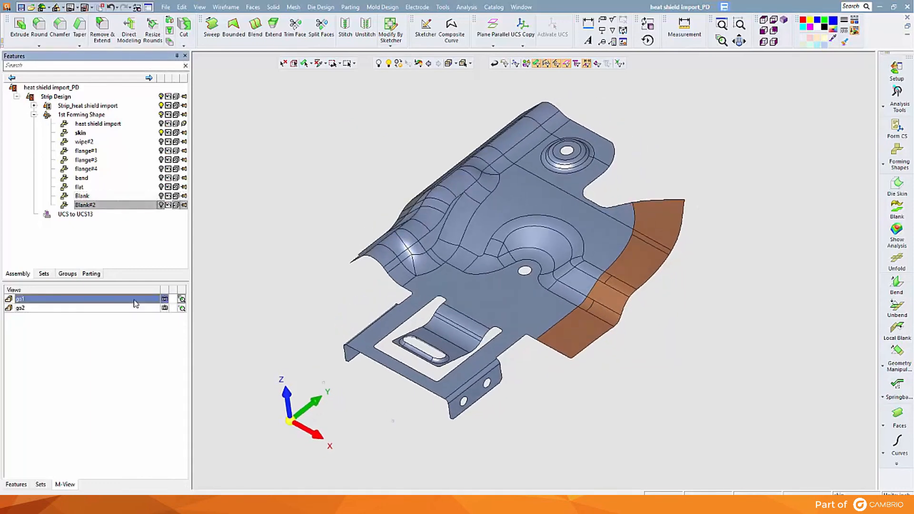